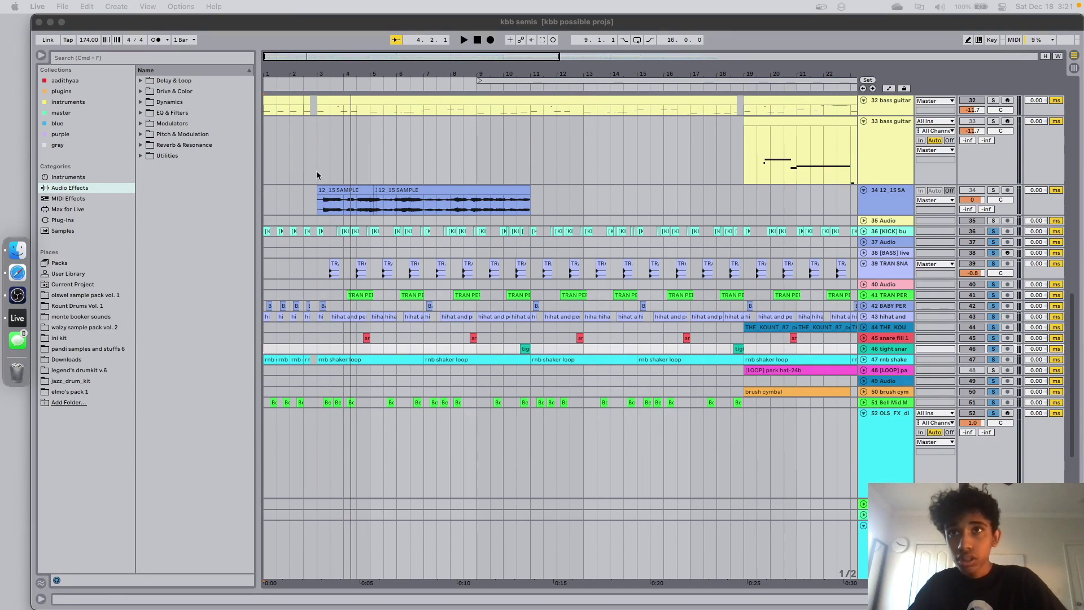
Step: Play back the full arrangement from near its start
click(317, 172)
click(315, 174)
key(Home)
key(space)
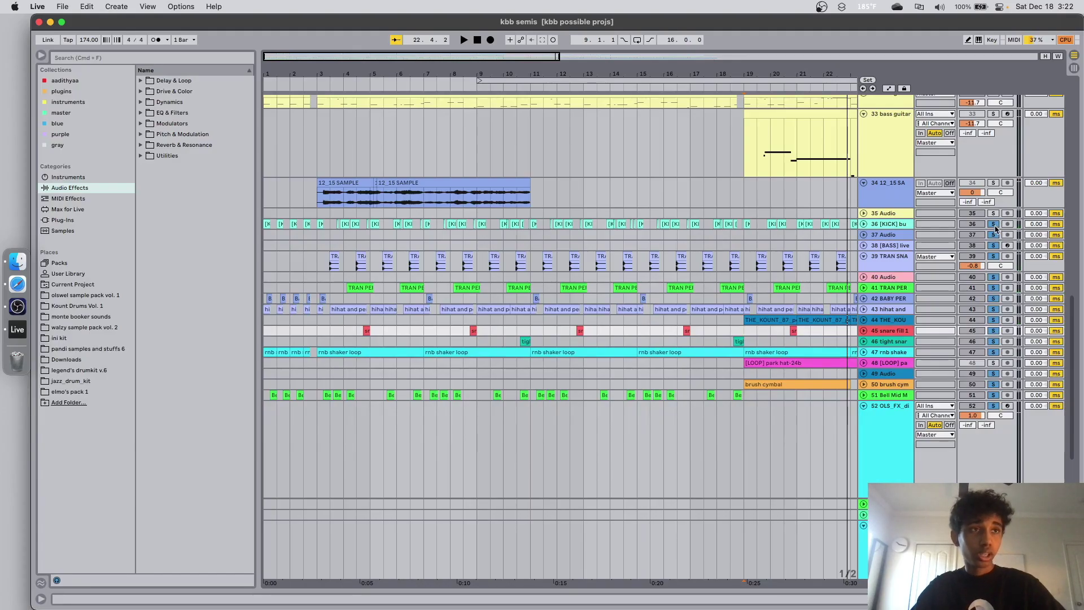
Step: Solo the [KICK] bump track and play it from bar 3
click(994, 224)
click(993, 225)
click(323, 223)
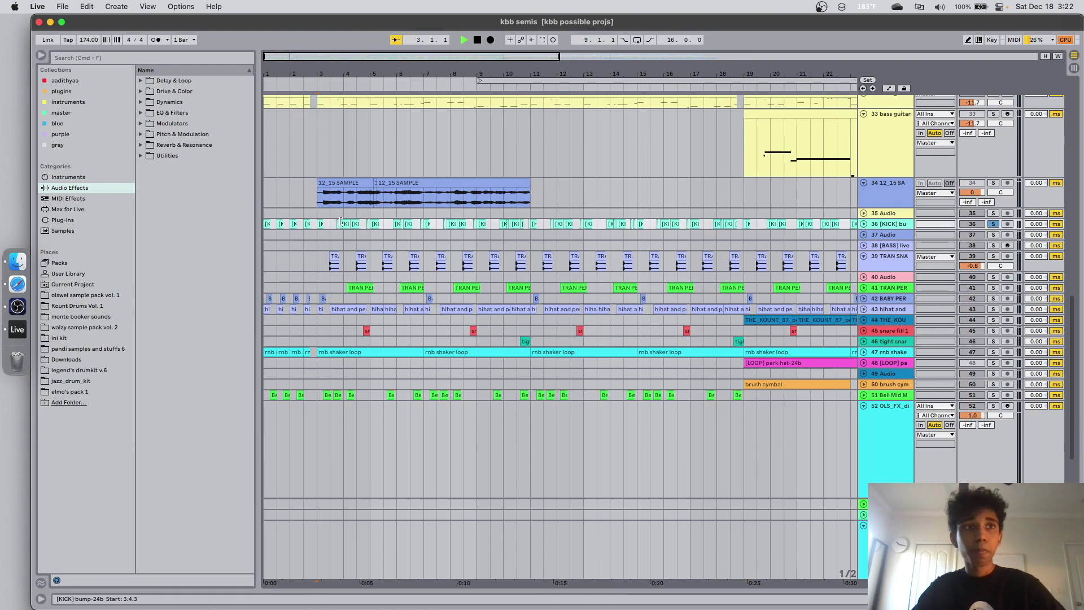
key(space)
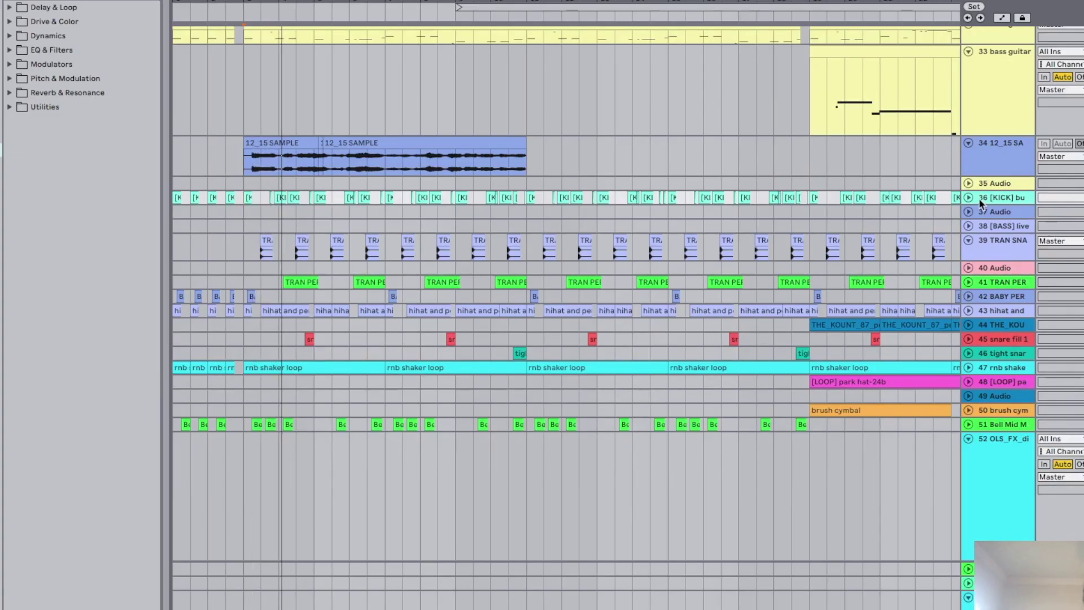
Step: Unfold the kick track to show its waveforms and examine the kick pattern from bar 3 onward
click(969, 198)
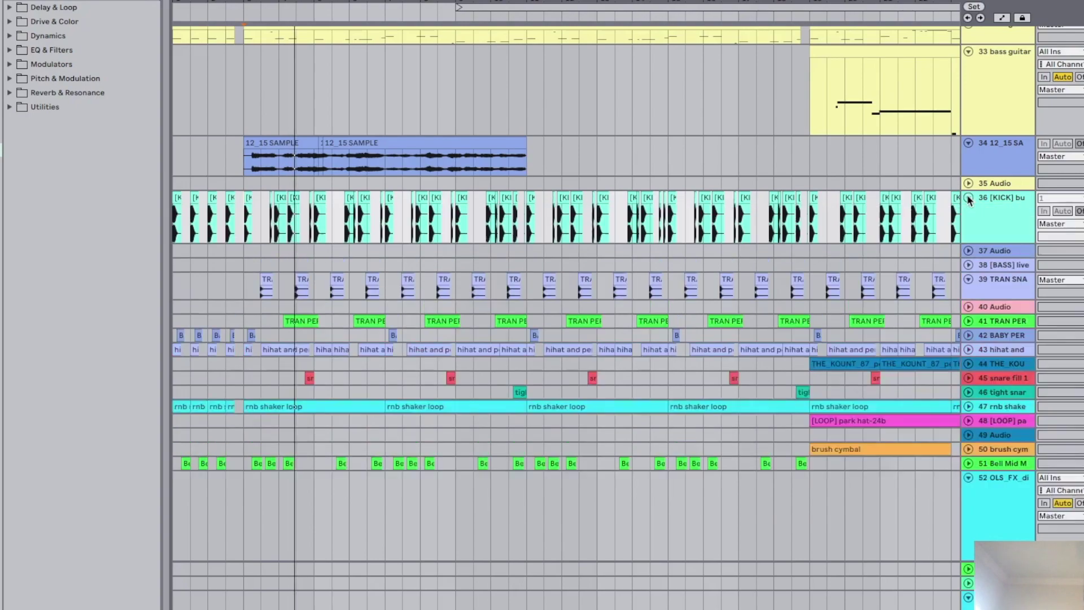
key(plus)
key(plus)
key(plus)
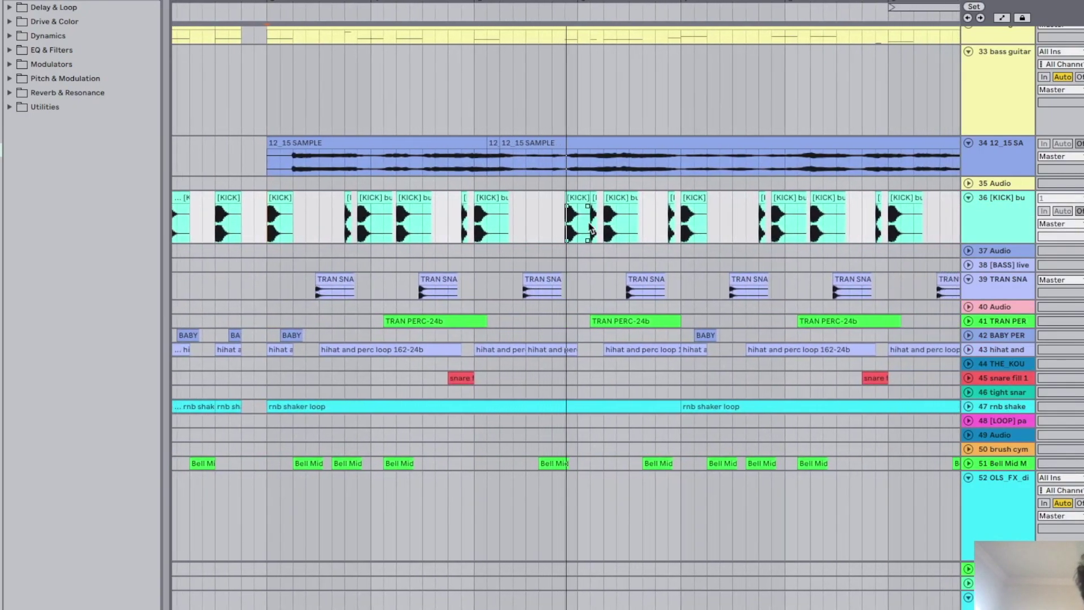
key(plus)
key(plus)
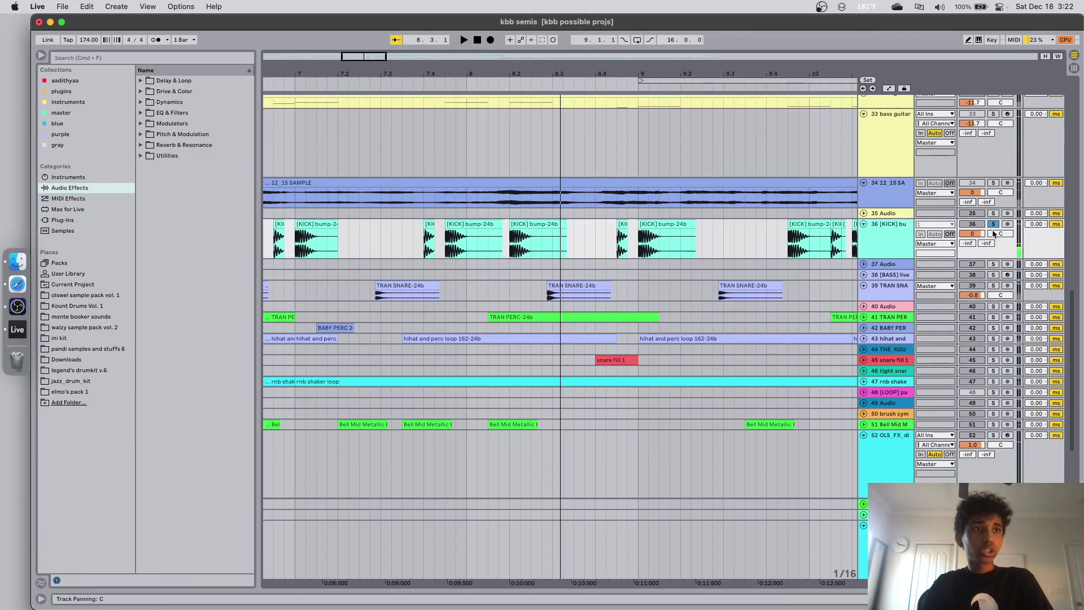
Step: Solo the TRAN SNARE track instead of the kick, play it from bar 3, and clear its solo
click(994, 225)
click(993, 286)
scroll(517, 319, left, 8)
scroll(517, 320, down, 3)
scroll(517, 320, left, 2)
scroll(519, 323, left, 2)
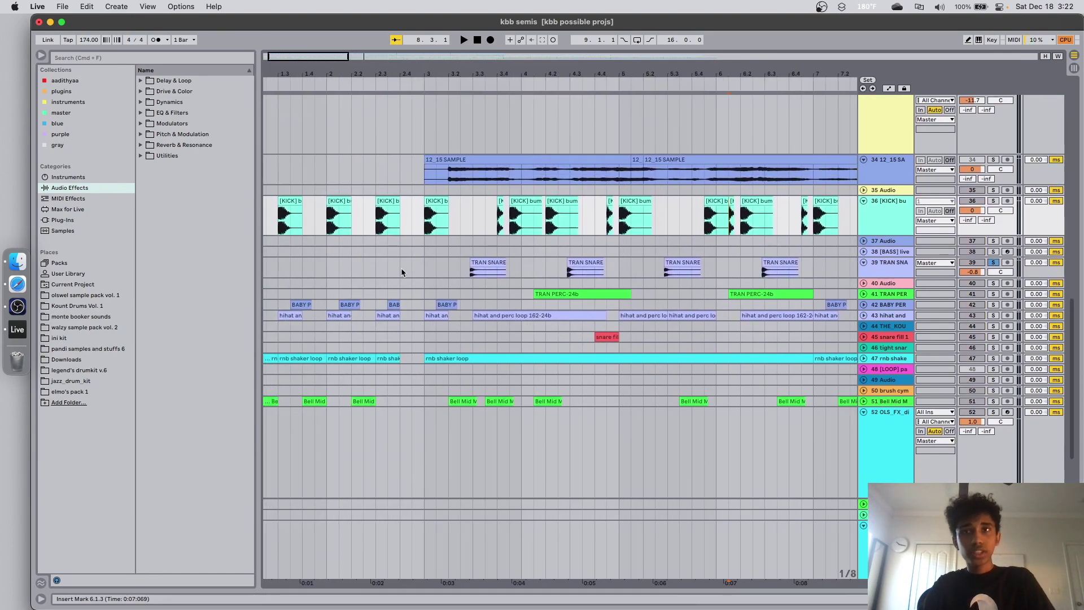
click(435, 267)
key(space)
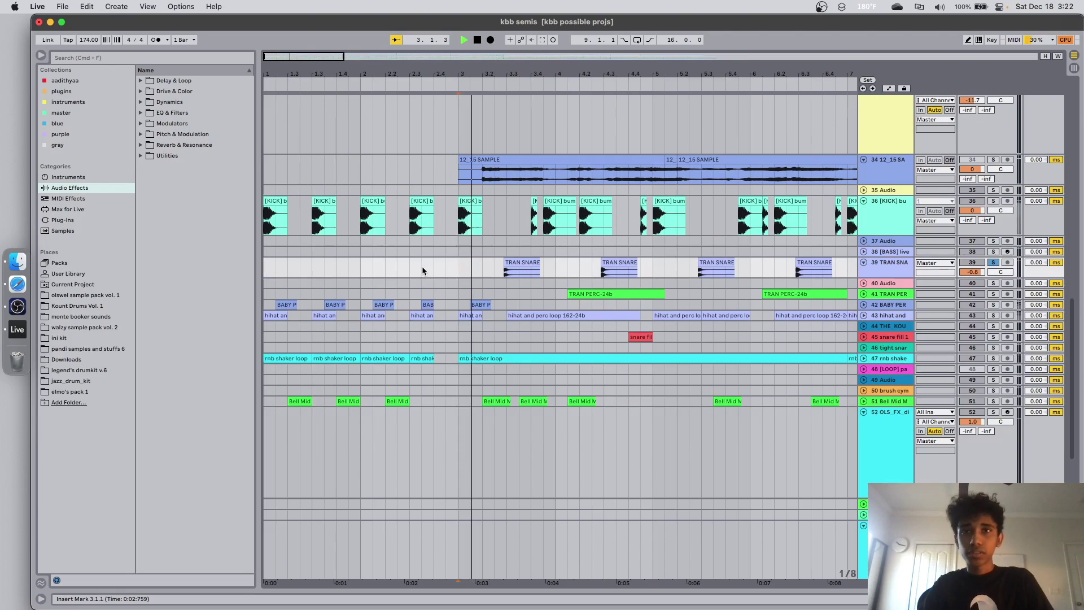
key(space)
click(994, 263)
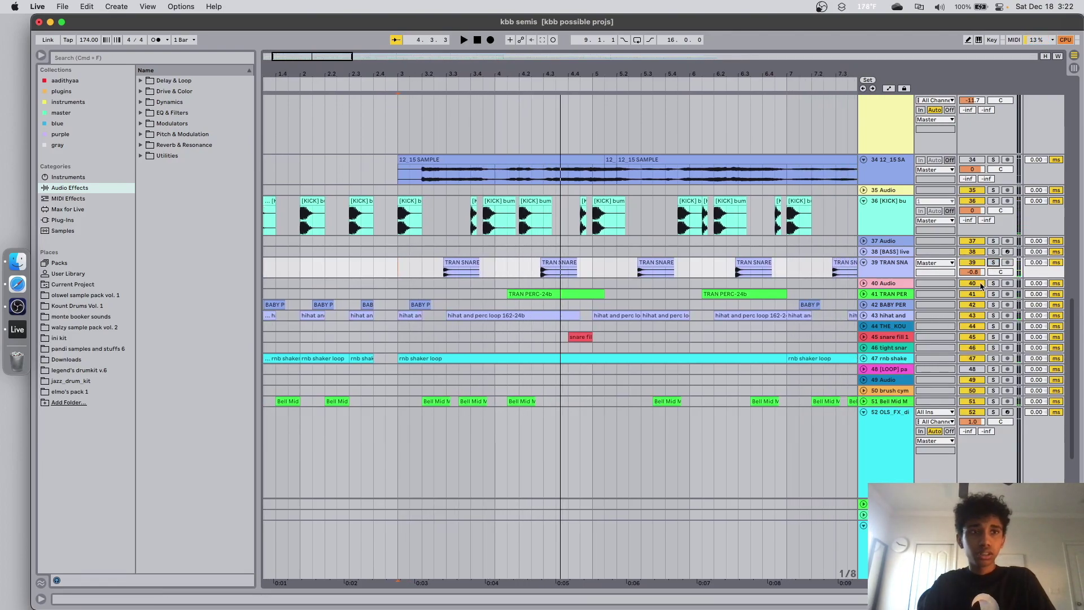
Step: Solo the percussion, hi-hat and shaker tracks and play the drum layers from bar 3
click(993, 358)
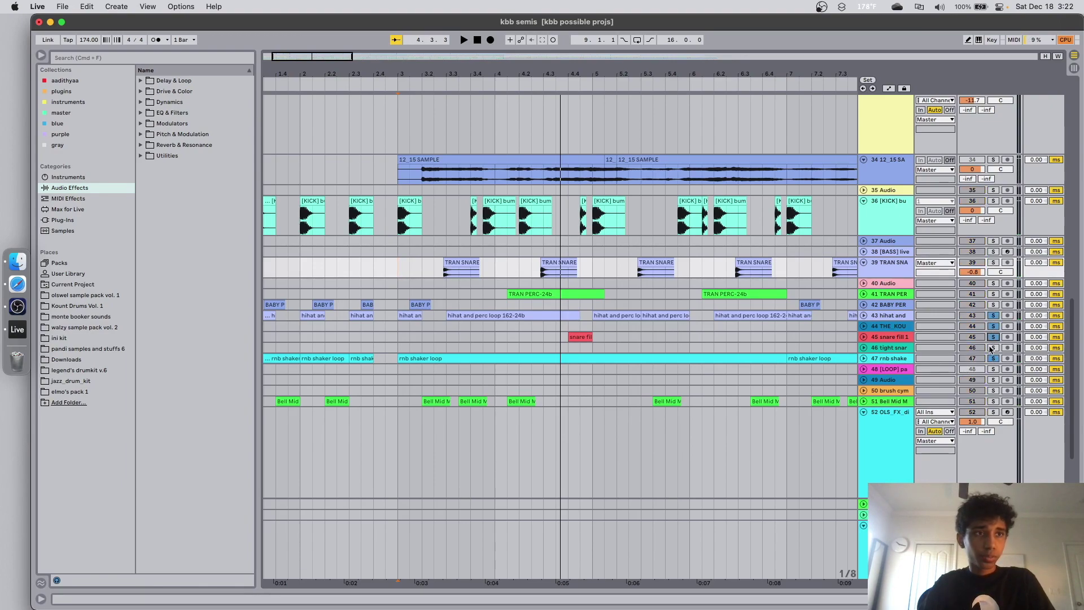
click(400, 293)
key(space)
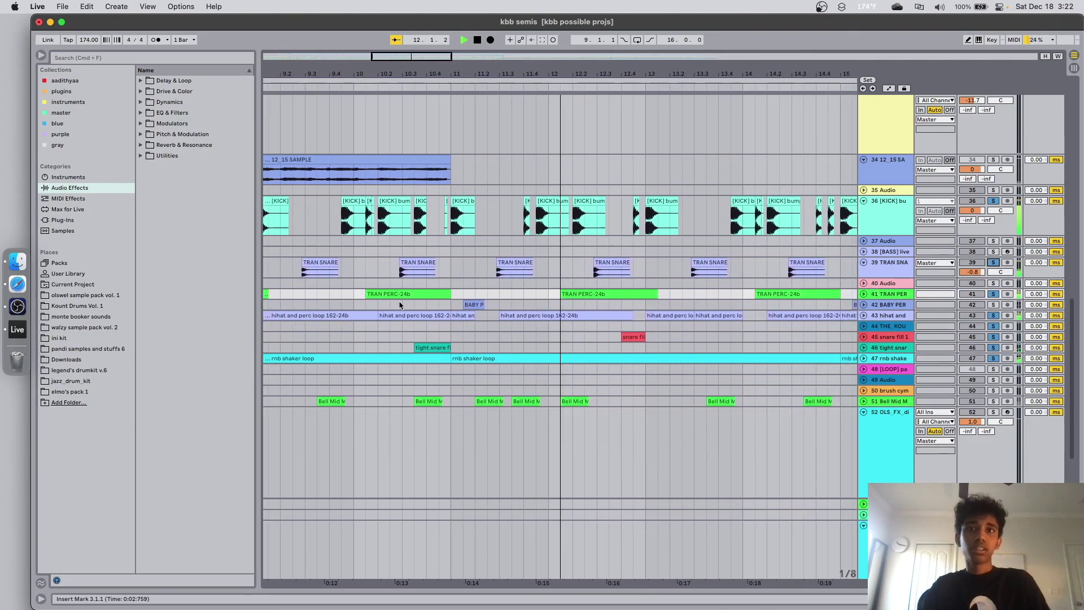
scroll(400, 305, left, 15)
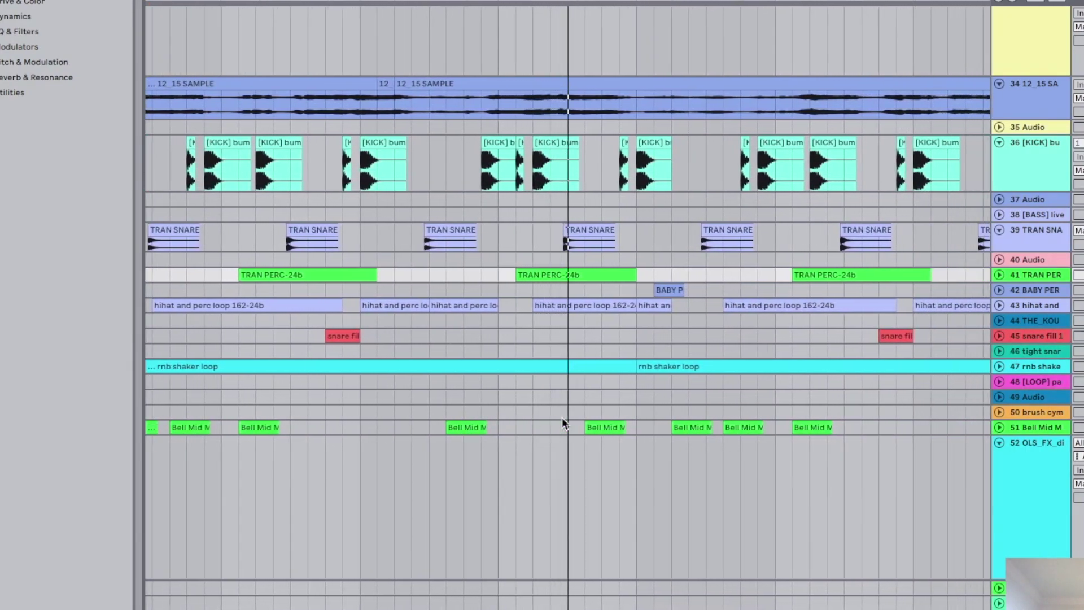
key(minus)
key(minus)
key(minus)
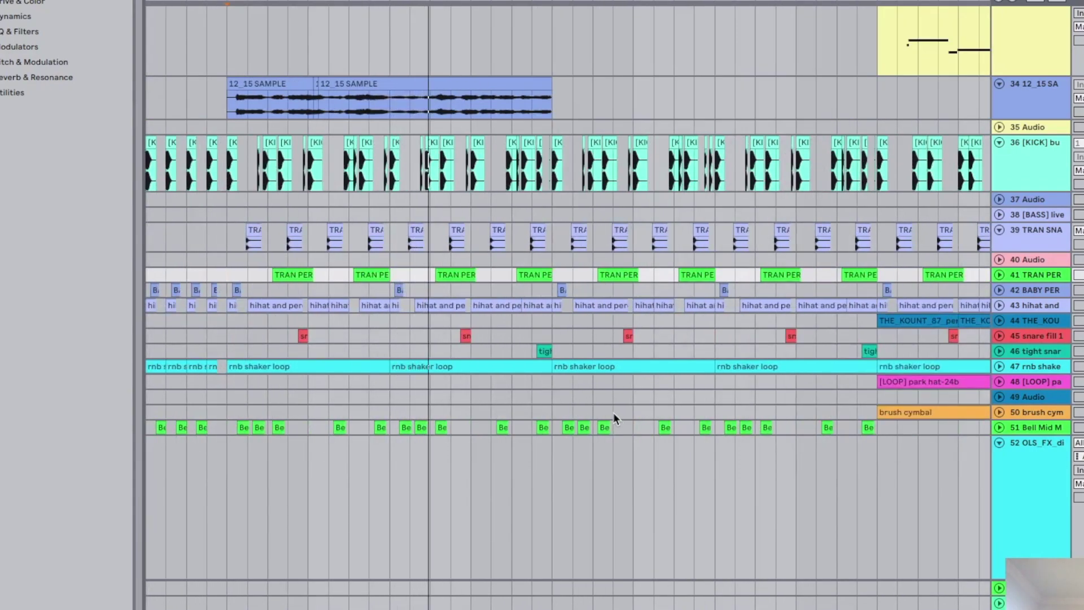
key(minus)
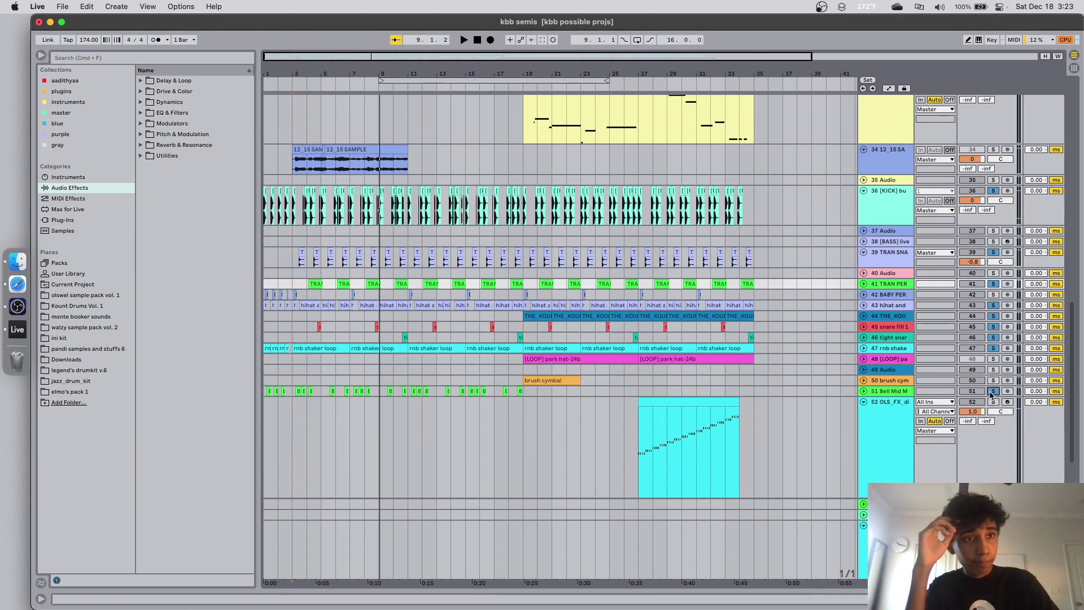
Step: Clear the drum solos, solo THE_KOUNT percussion loop track, play it from bar 19, and add the brush cymbal track to the solo
click(993, 391)
click(643, 417)
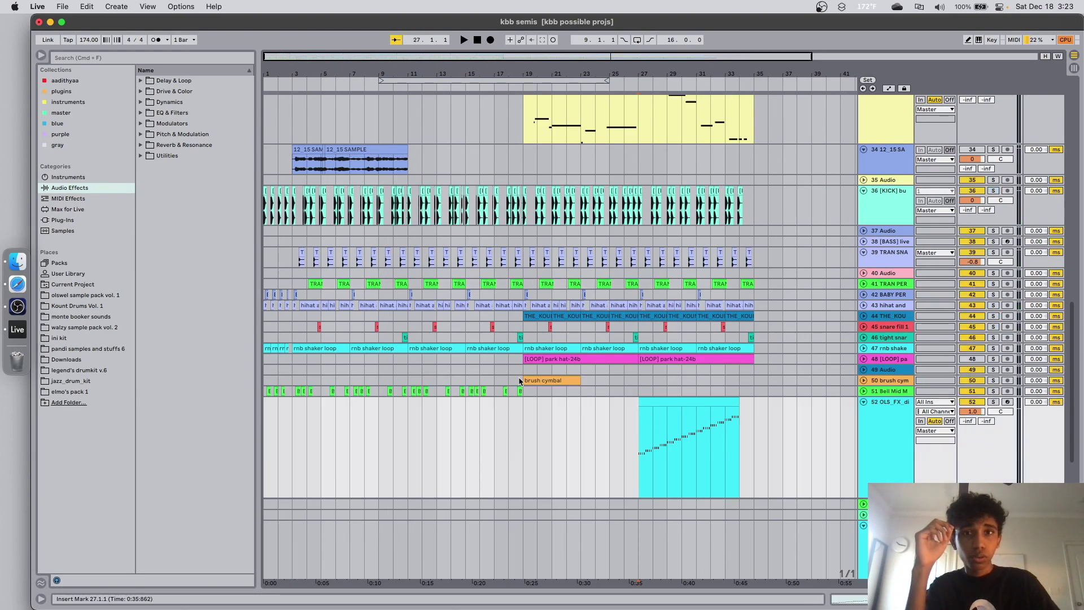
click(527, 381)
click(992, 317)
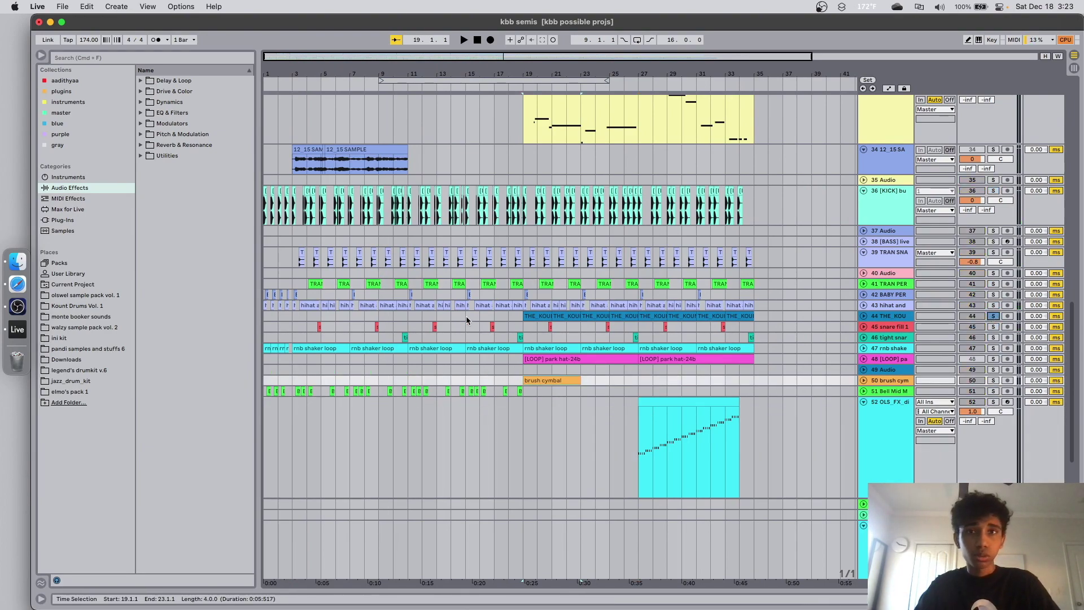
click(520, 316)
scroll(586, 371, up, 3)
key(space)
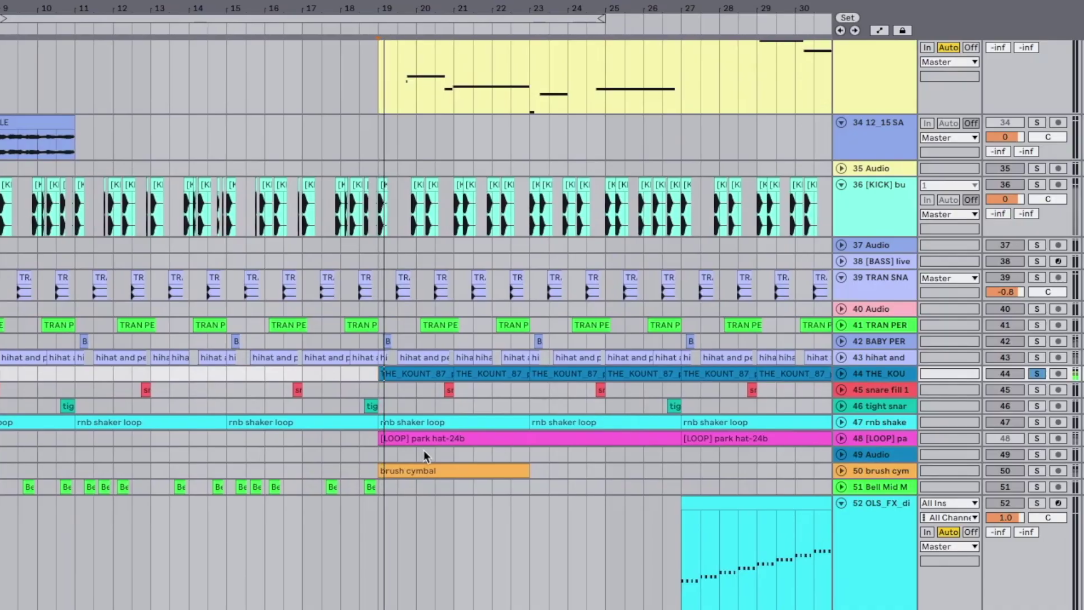
click(993, 380)
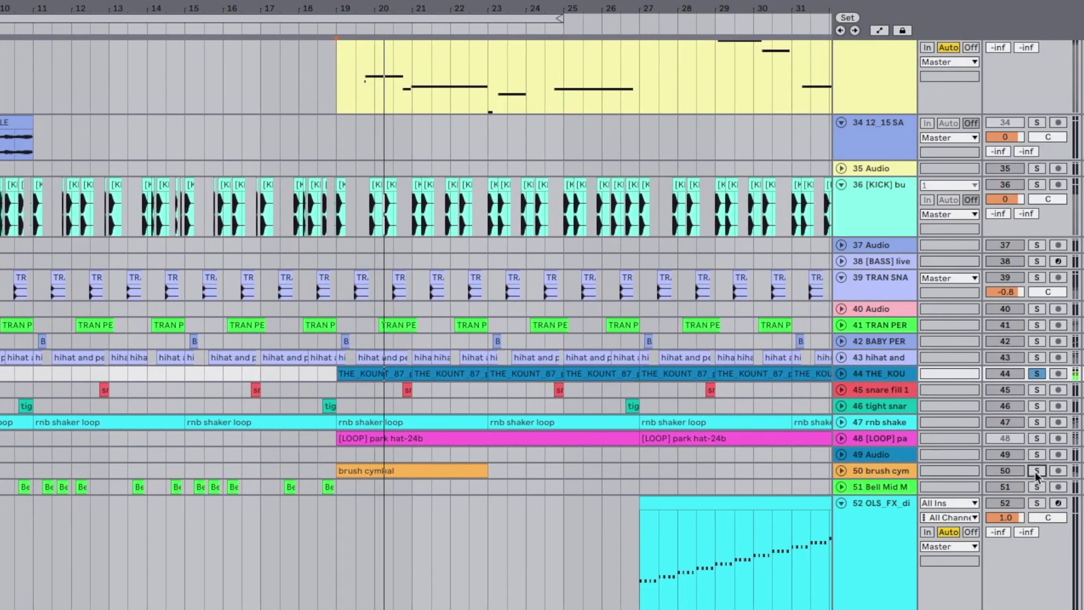
click(1037, 470)
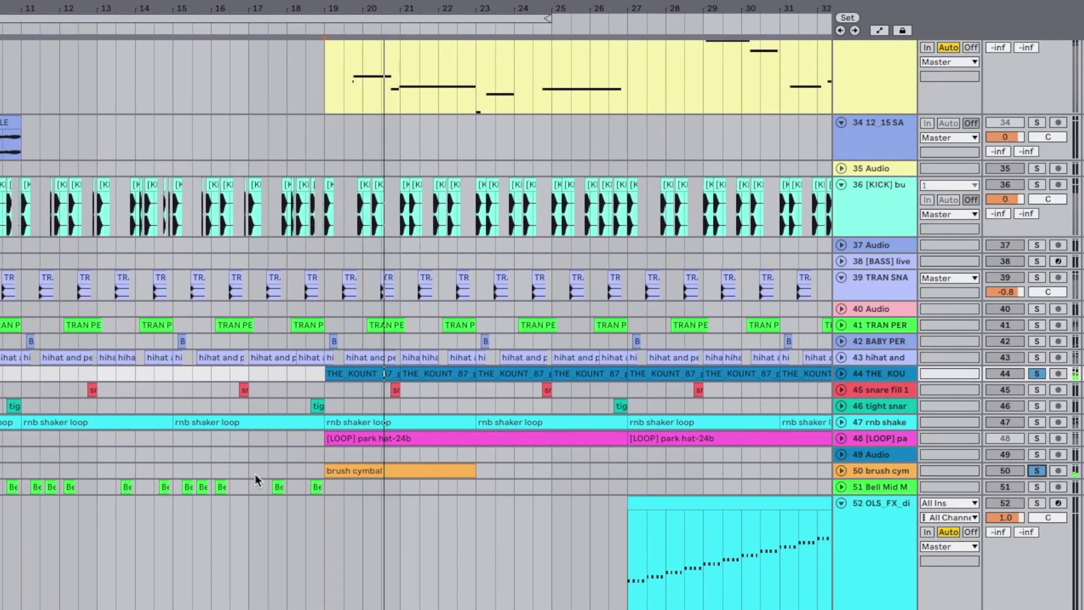
Step: Arm and solo the OLS_FX_disto track, show its devices, and play its clip from bar 27
click(1057, 503)
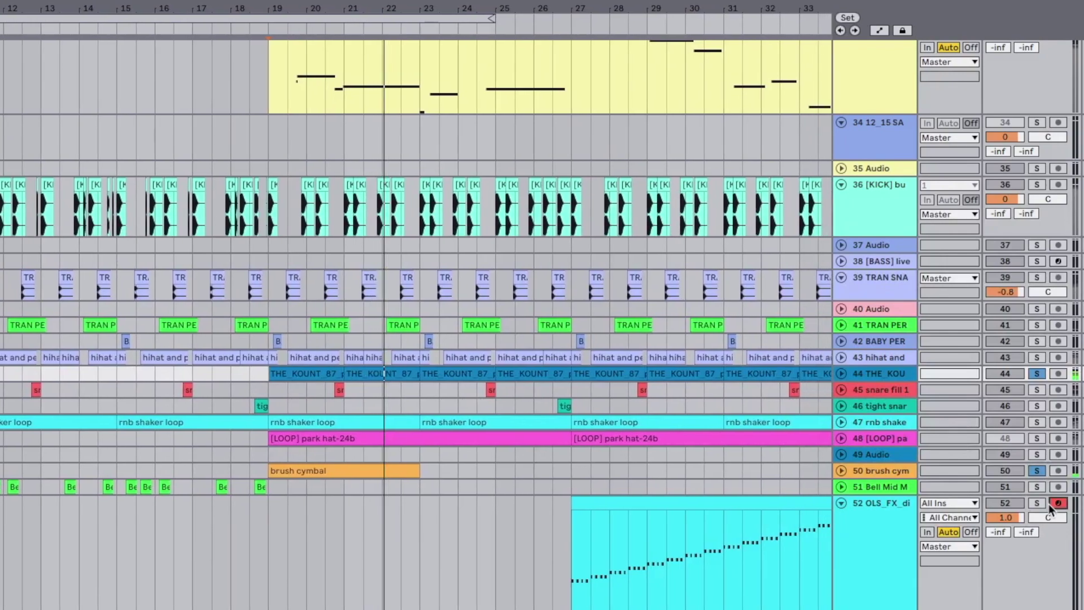
click(560, 571)
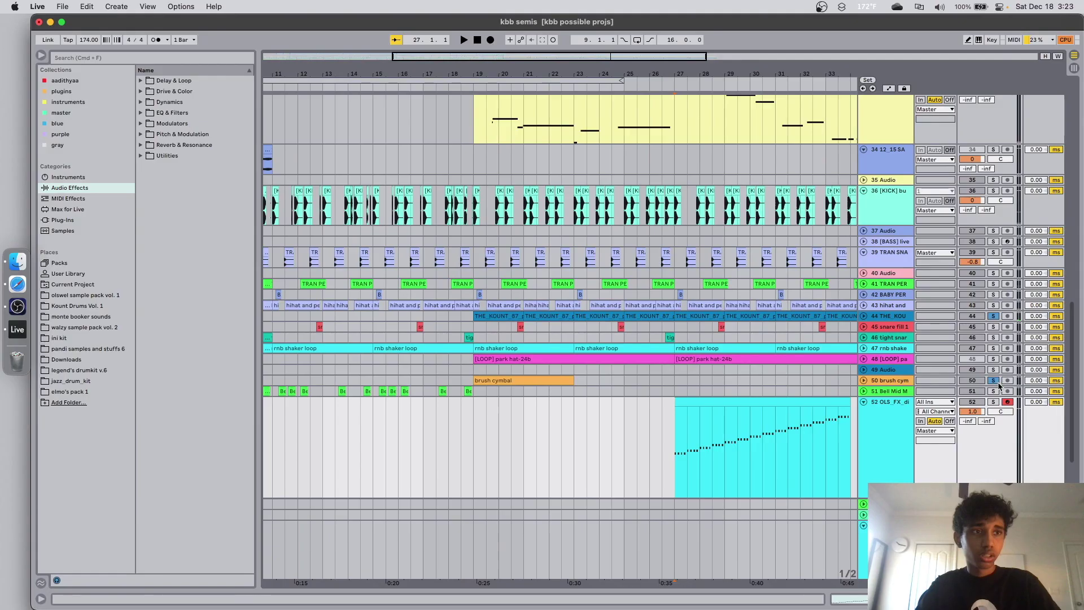
click(1037, 470)
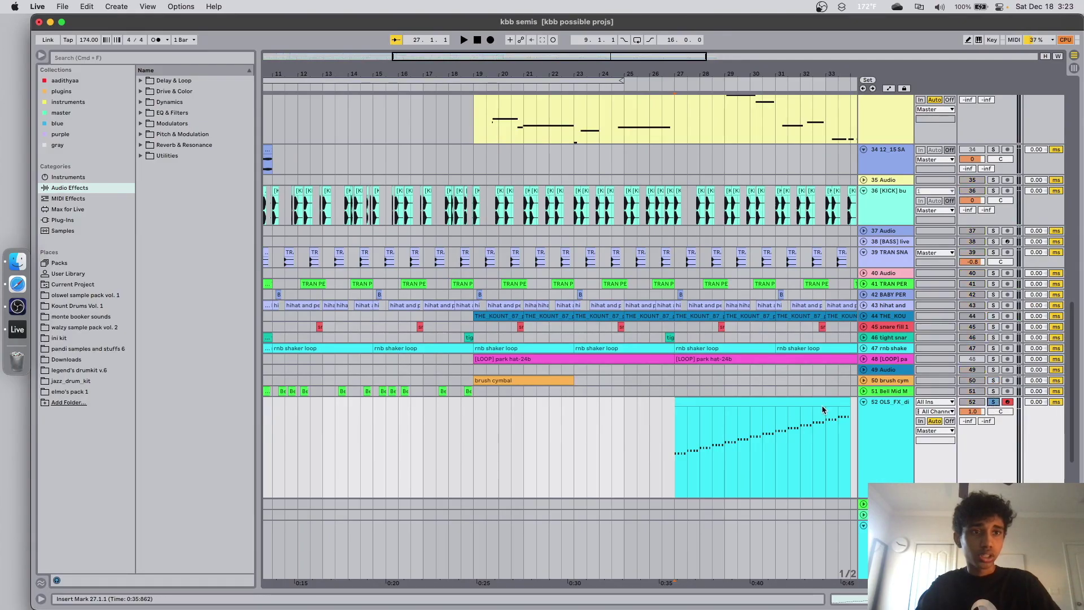
double_click(899, 414)
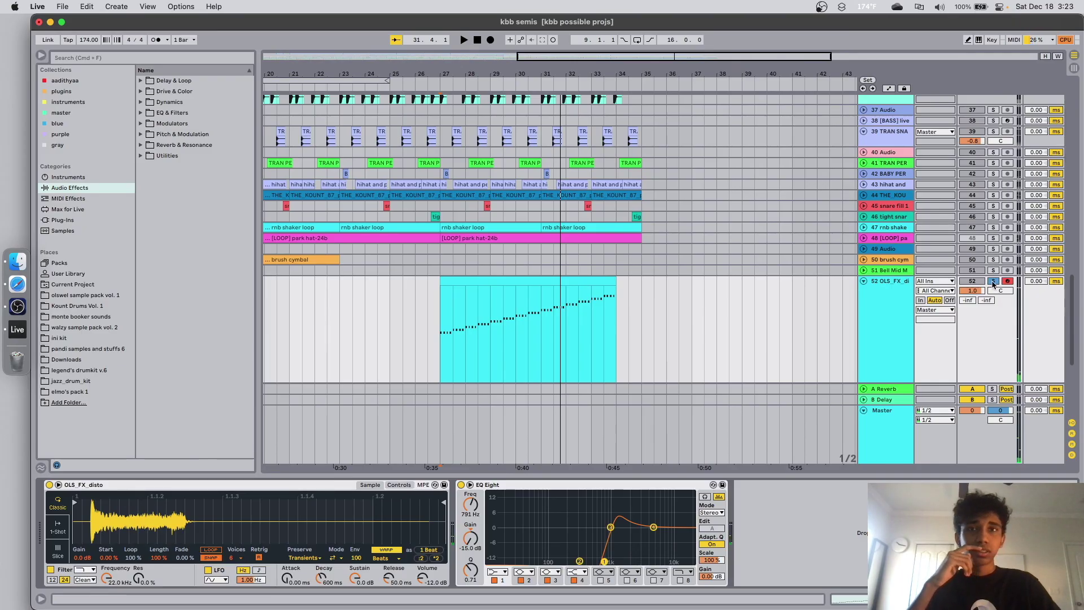
click(993, 282)
Step: Examine the drum, bass guitar, sample and chord tracks across the whole arrangement
scroll(349, 368, down, 3)
scroll(349, 369, up, 4)
scroll(350, 373, up, 5)
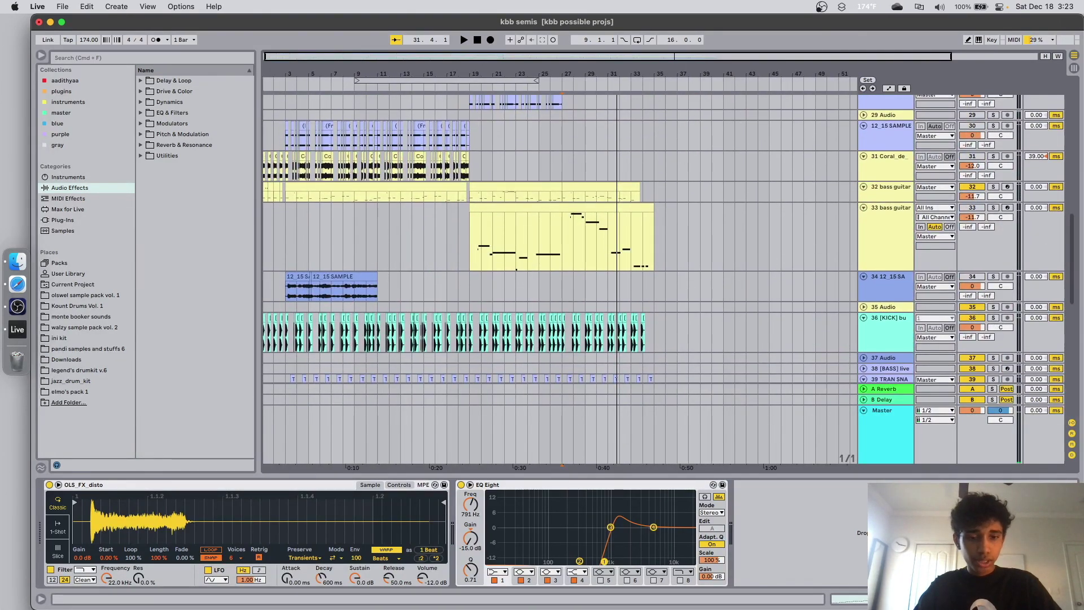
scroll(446, 282, down, 7)
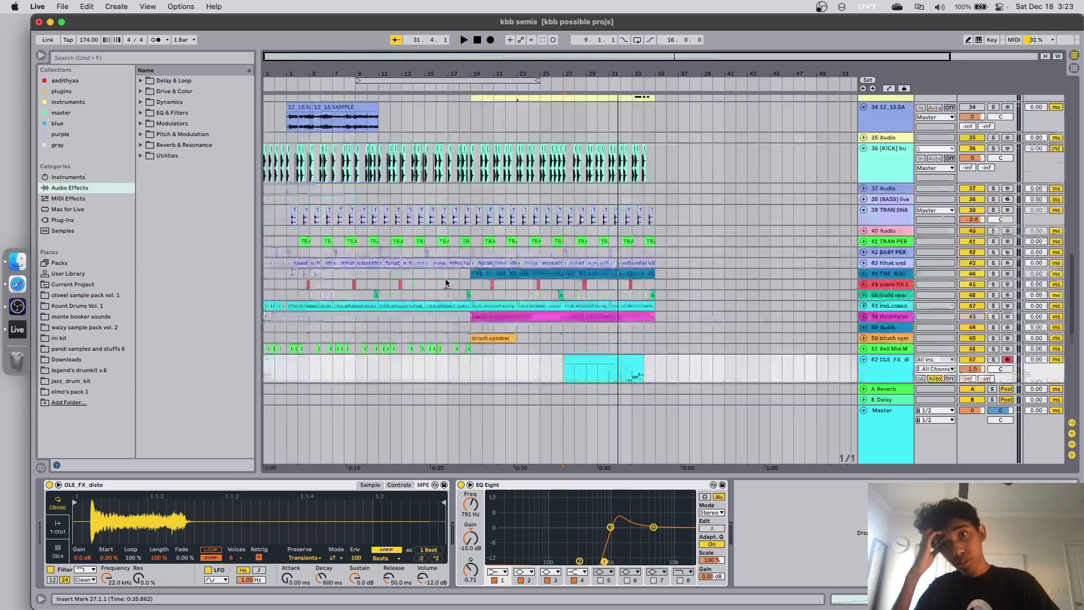
scroll(445, 279, up, 5)
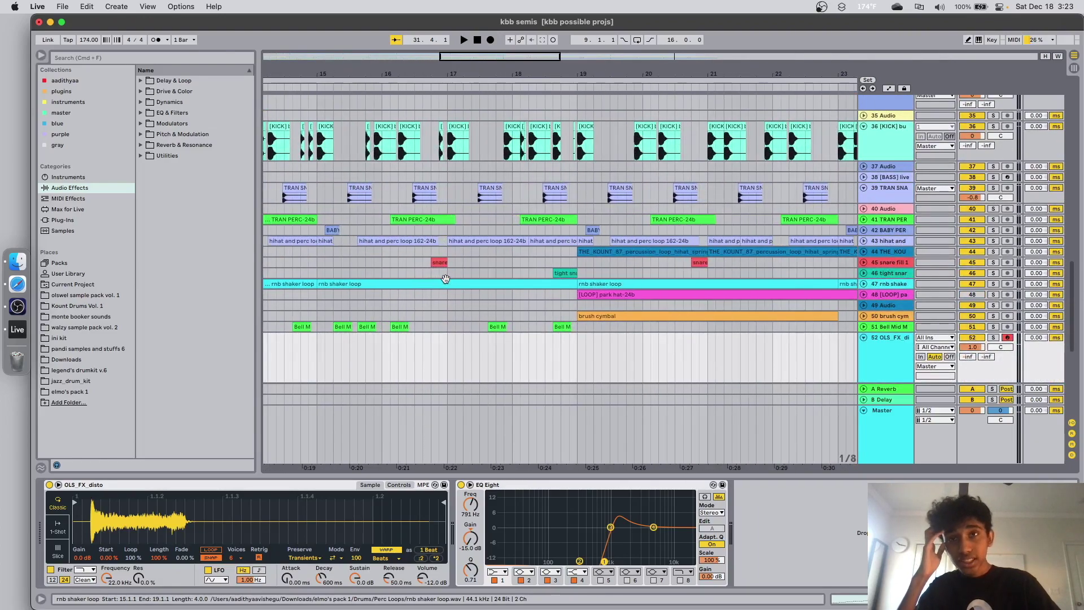
scroll(446, 278, up, 3)
scroll(422, 323, left, 10)
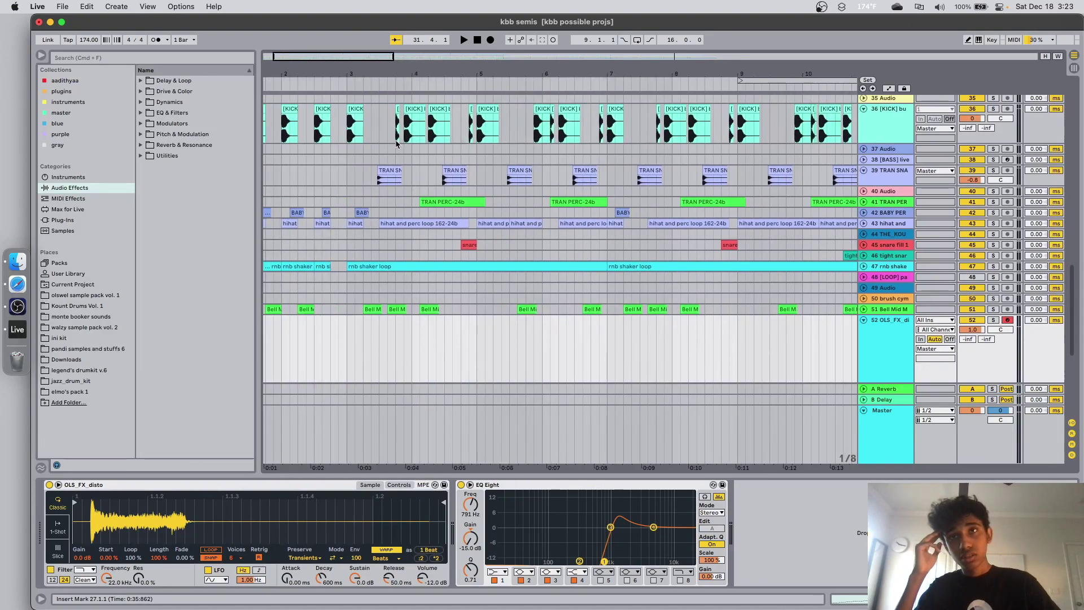
scroll(395, 127, up, 5)
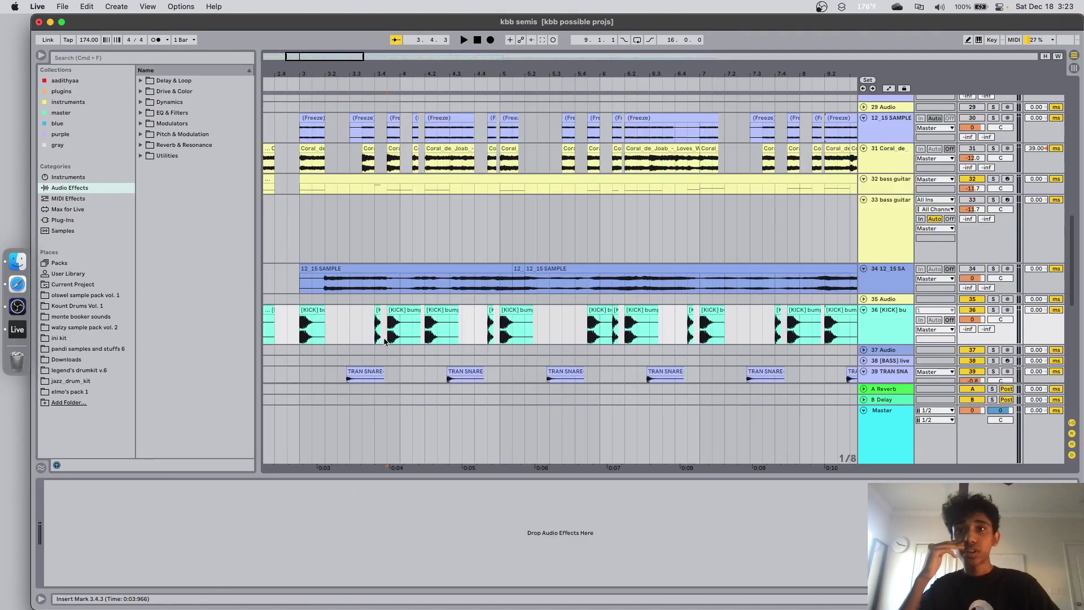
scroll(368, 337, down, 3)
scroll(861, 281, up, 3)
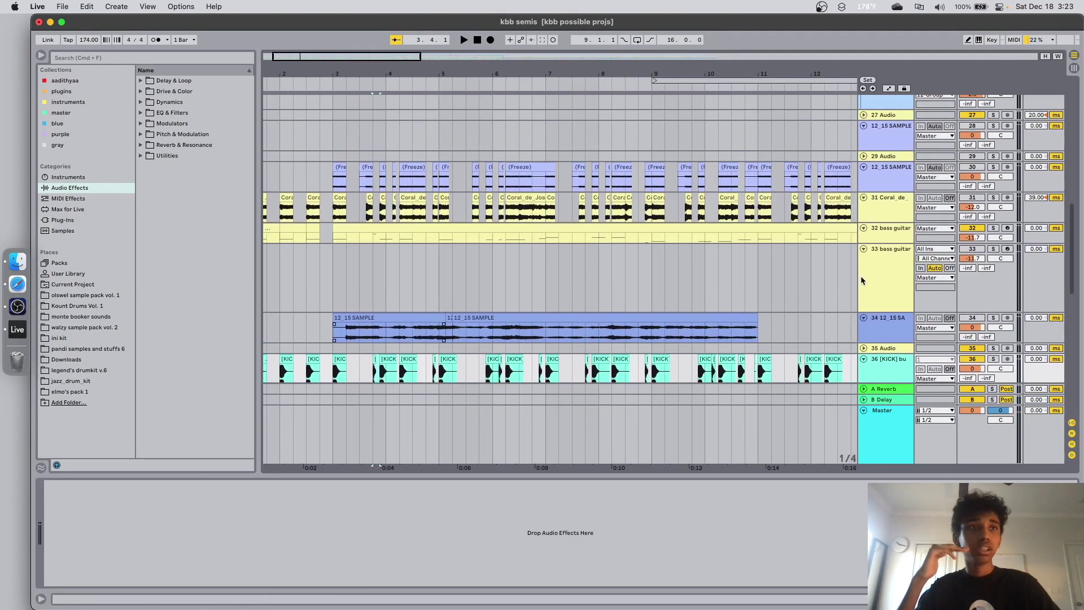
scroll(576, 297, down, 5)
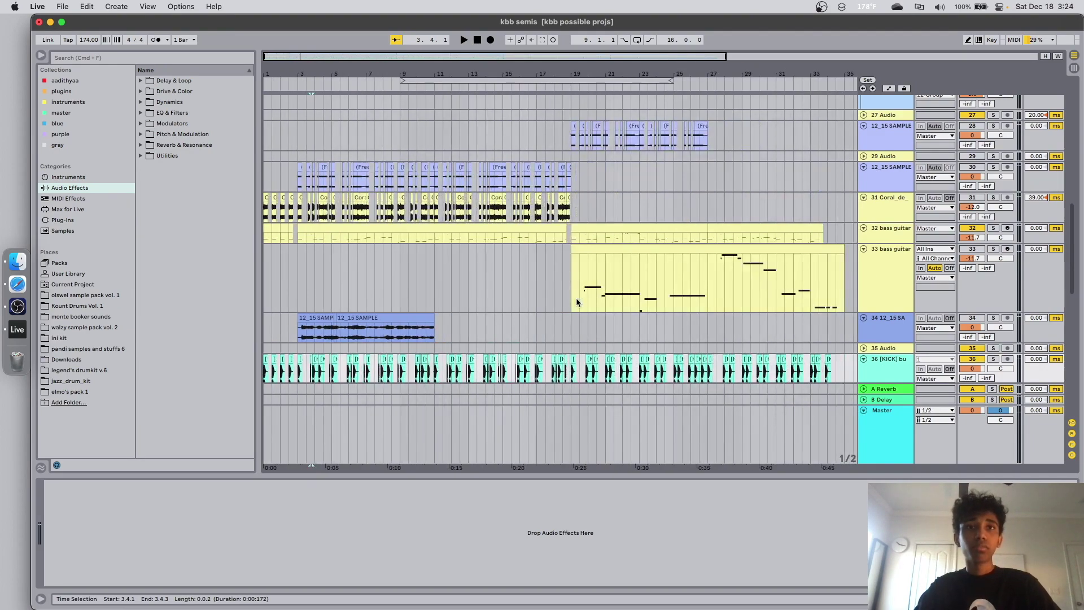
scroll(576, 297, up, 5)
scroll(576, 297, up, 2)
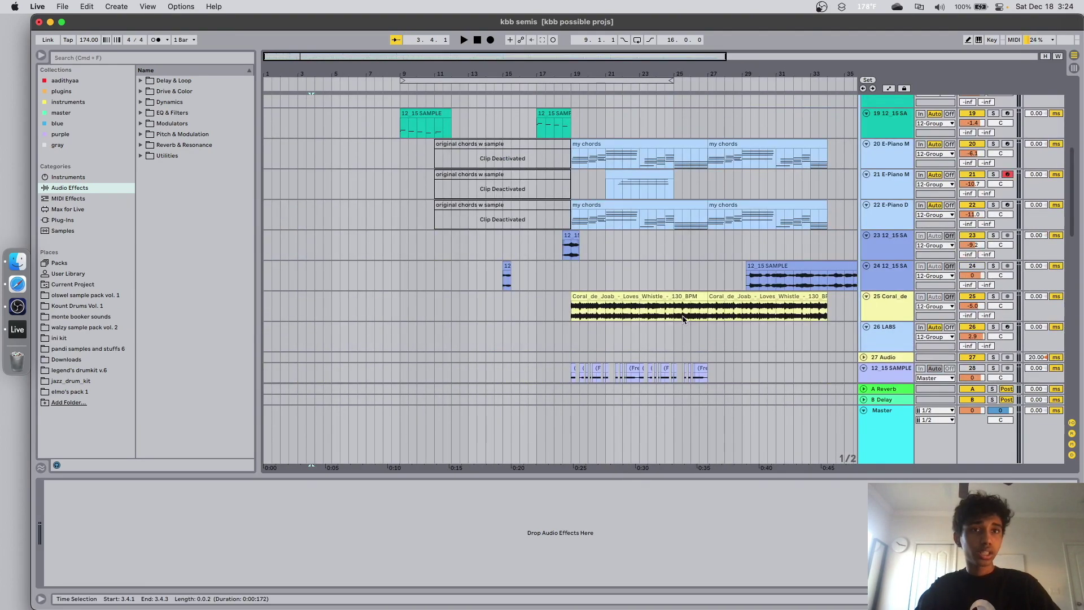
Step: Search the browser for "coral" and preview the Coral_de_Joab 130_BPM.wav sample
click(102, 58)
text(coral)
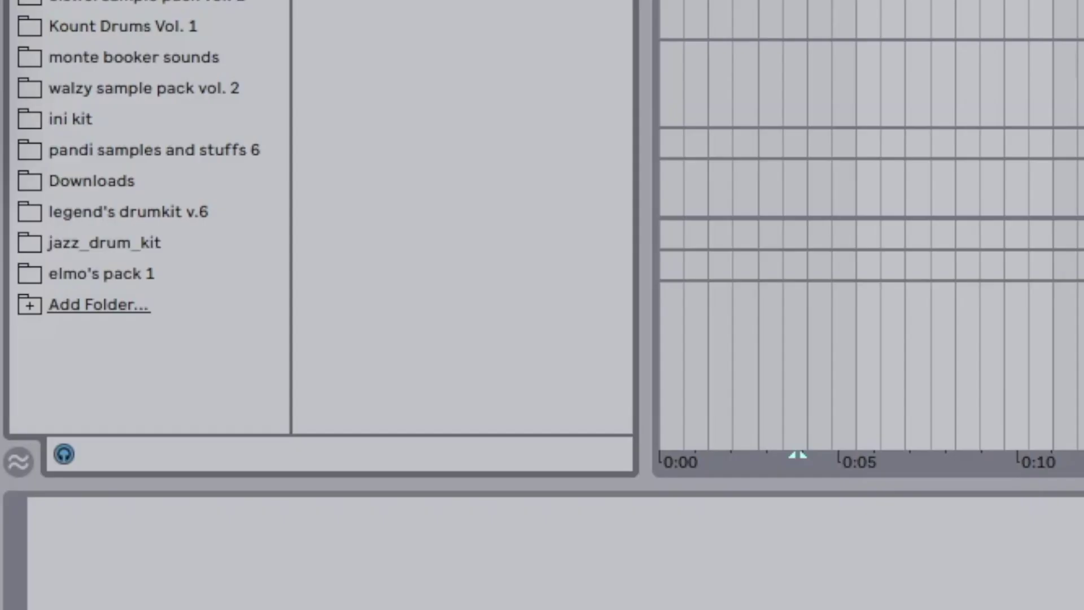
click(174, 91)
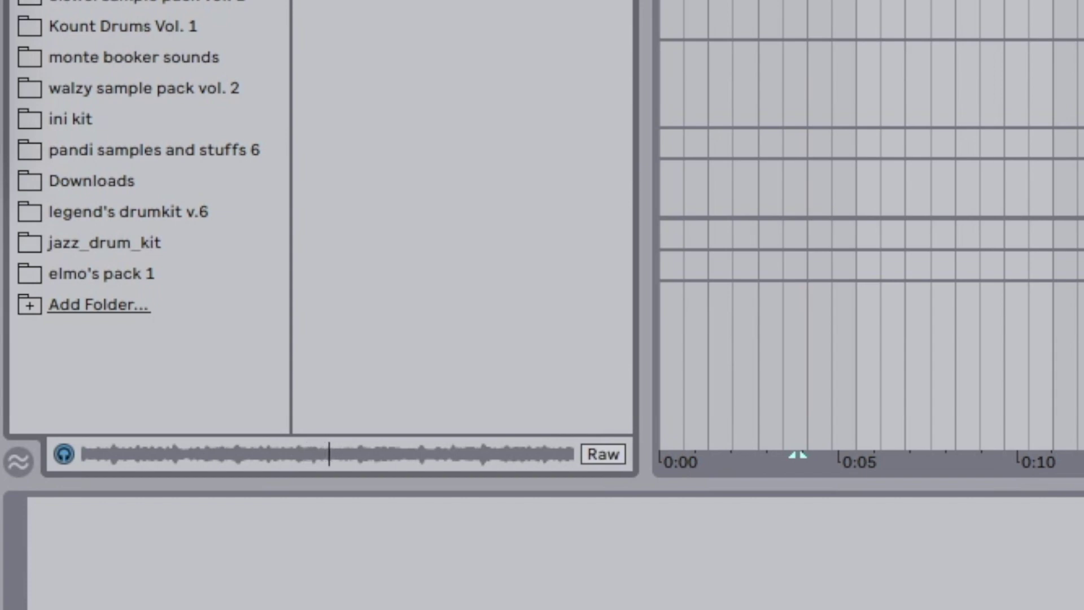
drag(644, 239, 922, 239)
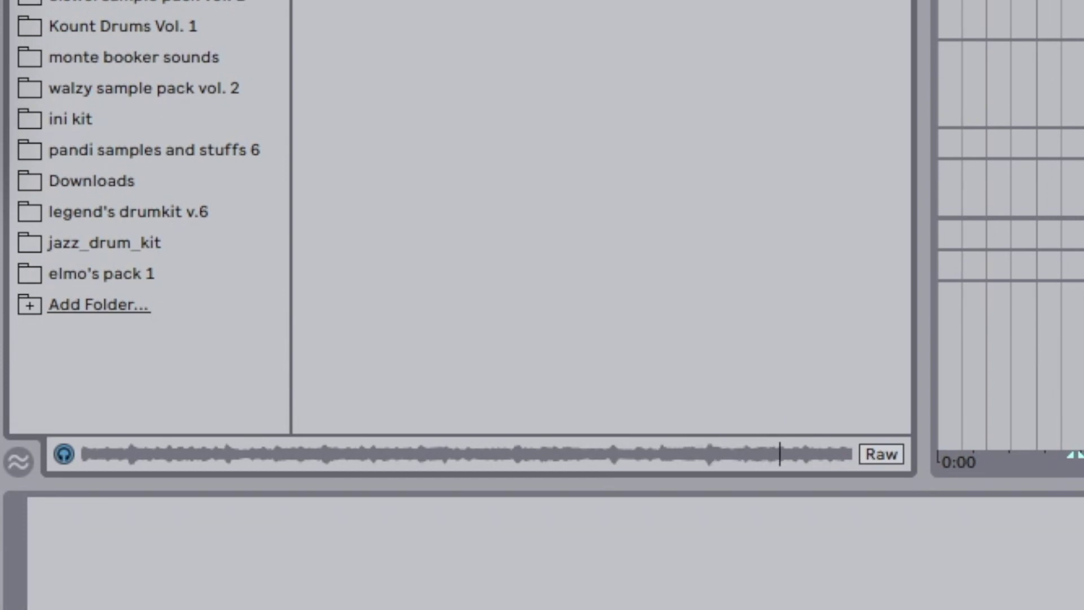
drag(923, 239, 531, 239)
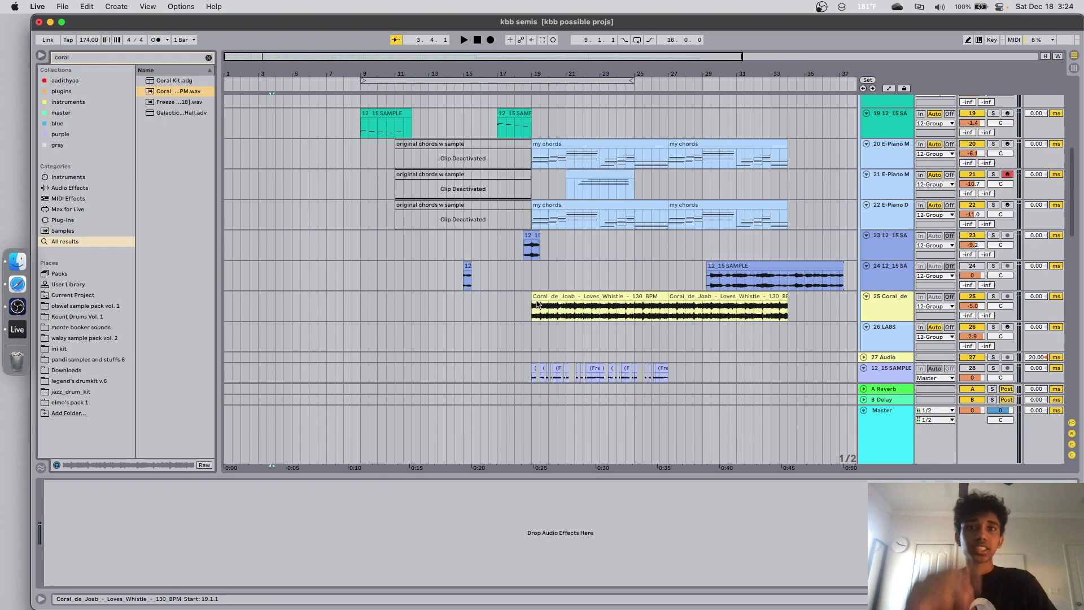
Step: Find the chopped Coral_de_Joab clips on track 31 and play them from bar 3
click(789, 299)
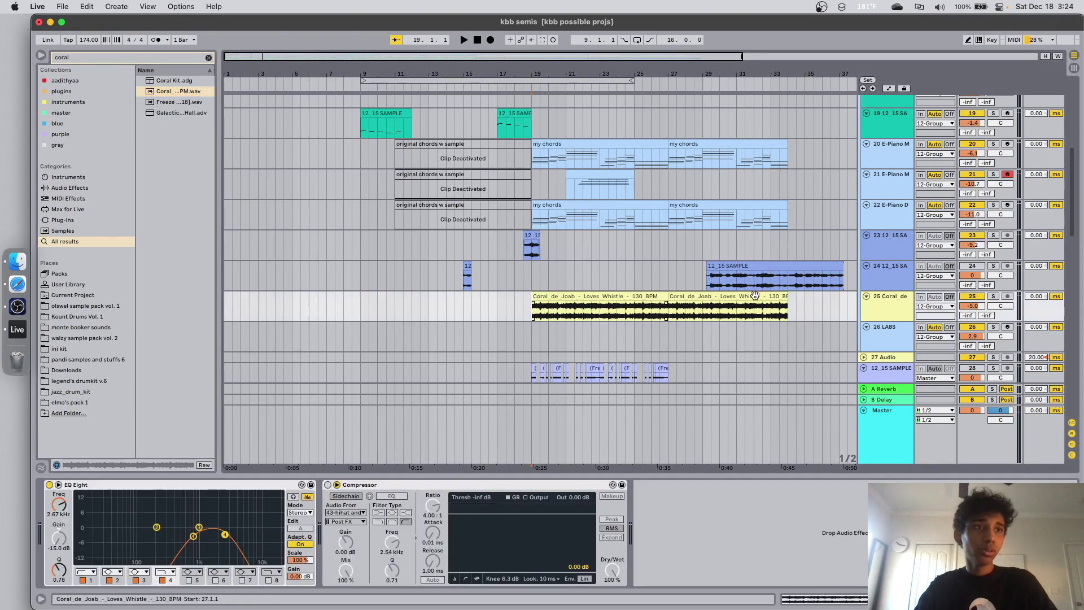
scroll(262, 350, down, 7)
scroll(286, 136, up, 3)
scroll(287, 136, up, 5)
scroll(287, 136, left, 3)
click(352, 192)
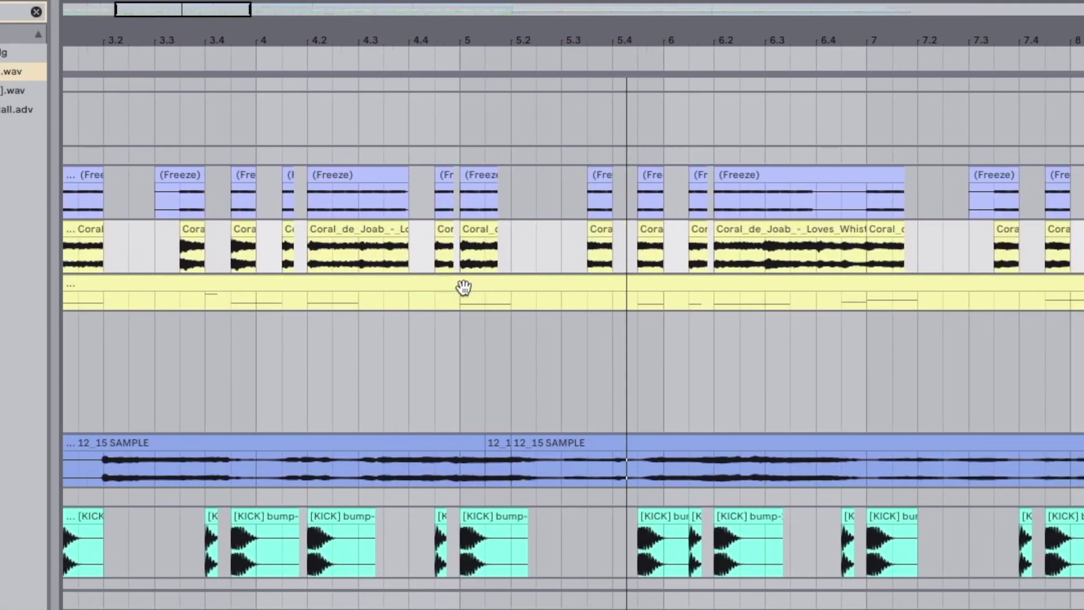
scroll(463, 288, down, 5)
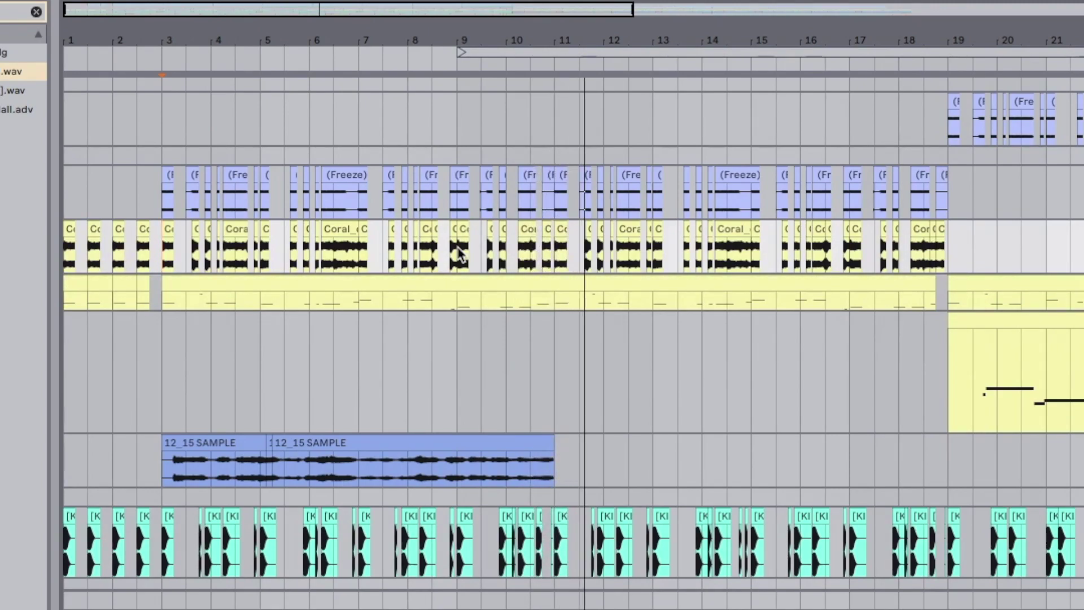
Step: Solo bass guitar track 32 along with the chopped Coral_de_Joab track 31 and play both layers
scroll(459, 250, down, 1)
key(space)
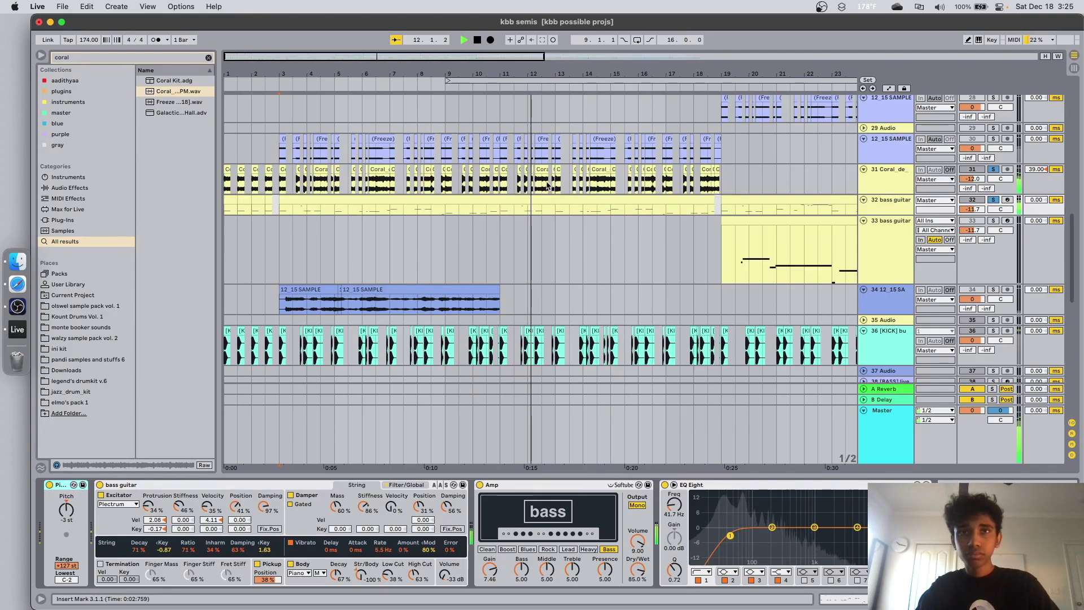
click(548, 184)
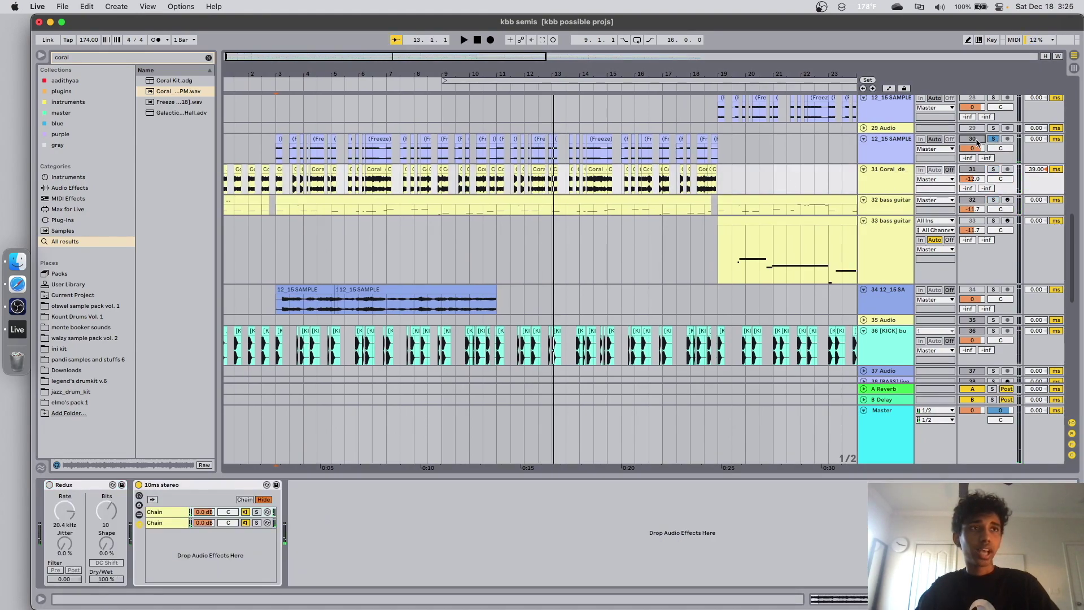
Step: Solo the frozen 12_15 SAMPLE chops on track 30 and play them from bar 3
click(277, 159)
key(space)
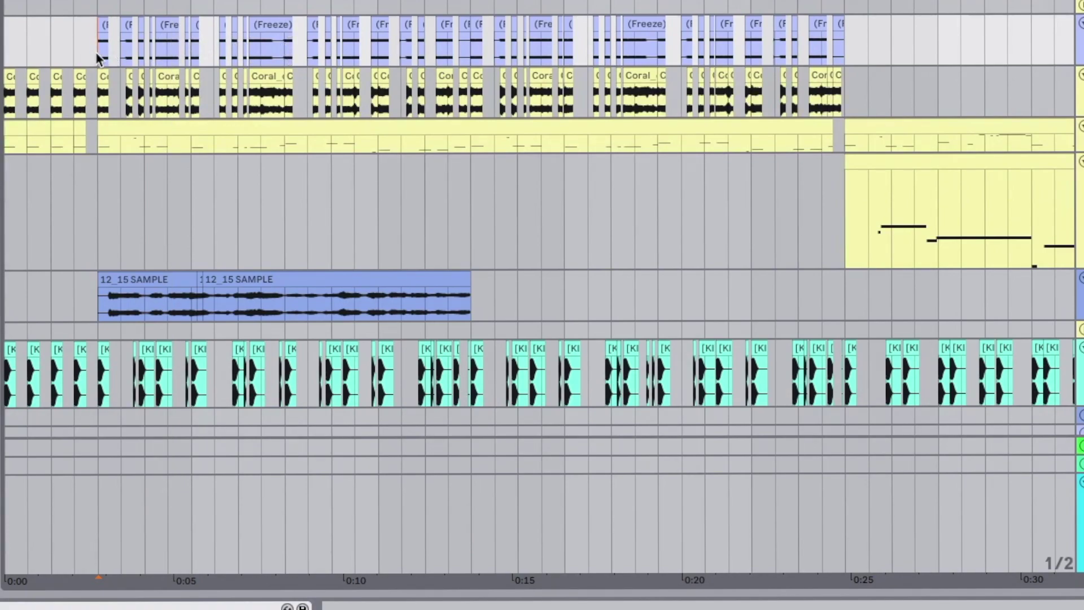
key(space)
scroll(100, 56, up, 4)
scroll(234, 124, left, 2)
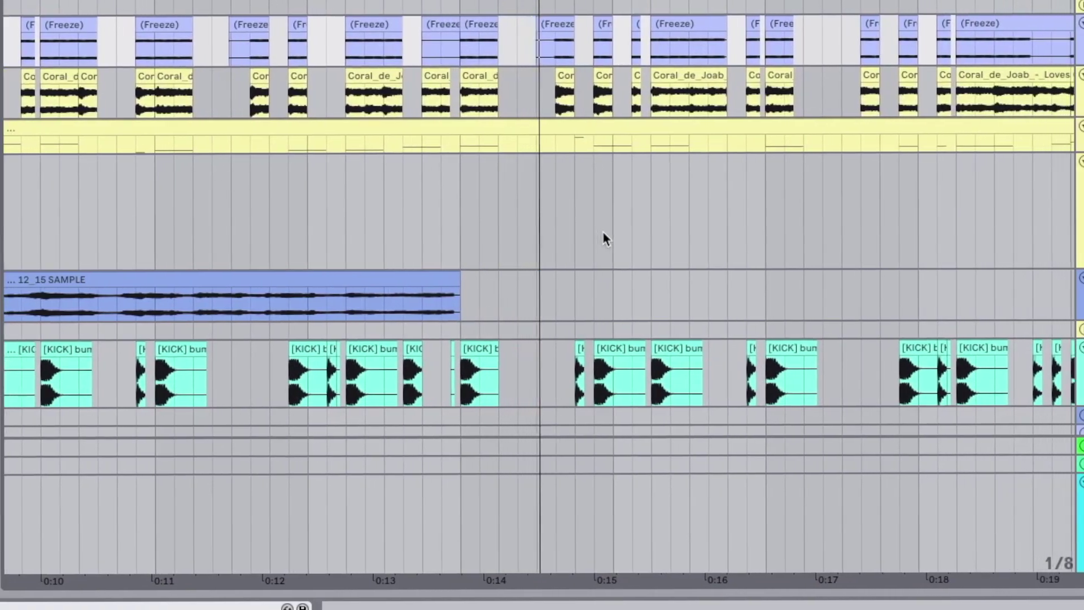
key(space)
scroll(603, 232, left, 2)
scroll(603, 232, down, 3)
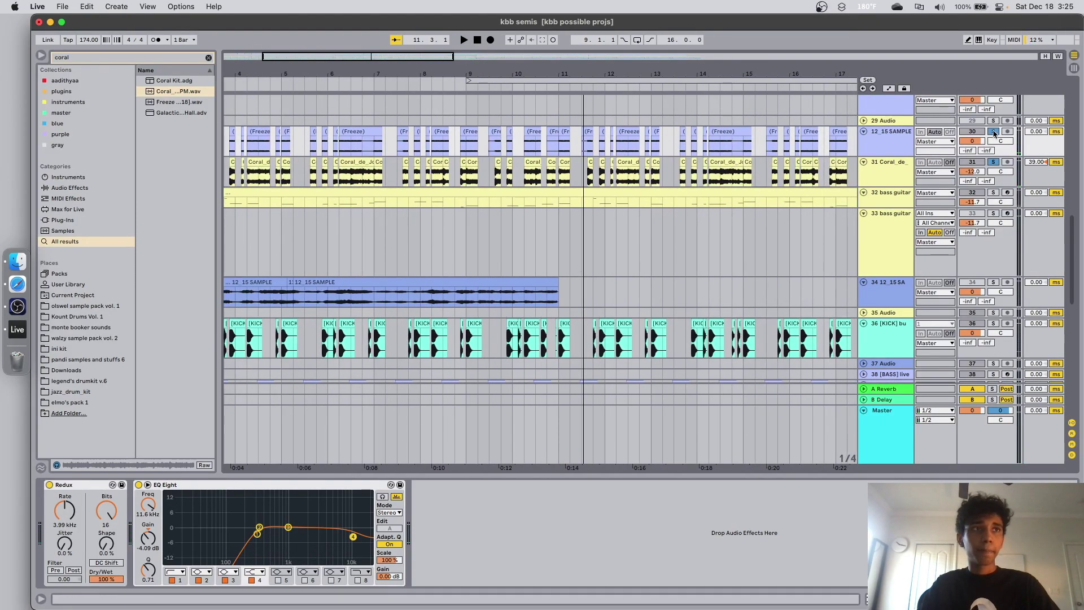
Step: Clear the solos and examine how the [KICK] bump-24b clips line up with the sample chops from bar 3
scroll(236, 281, down, 3)
scroll(236, 282, left, 2)
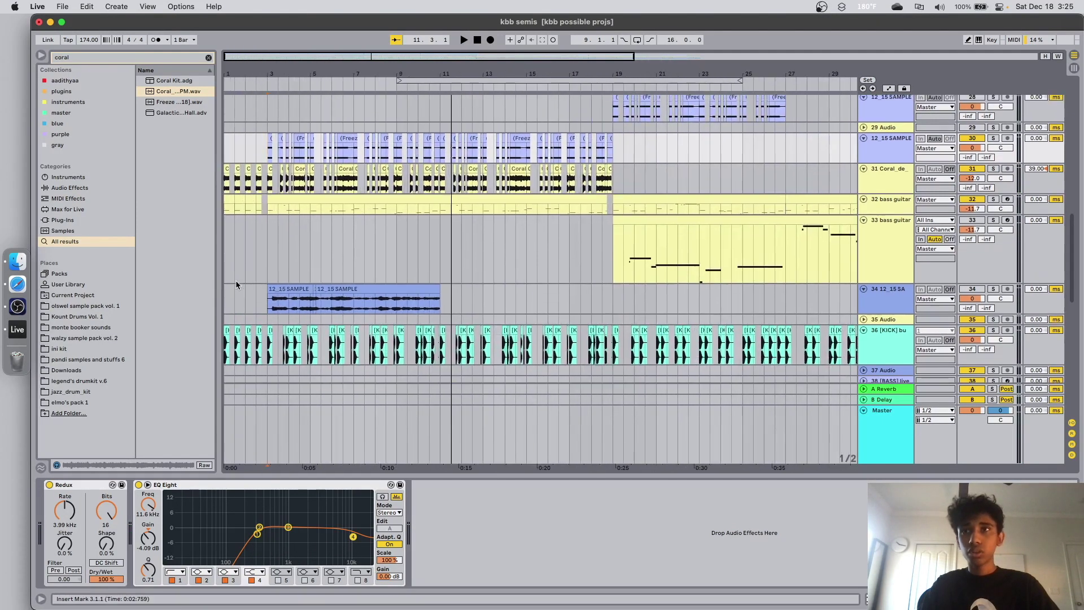
click(272, 275)
key(plus)
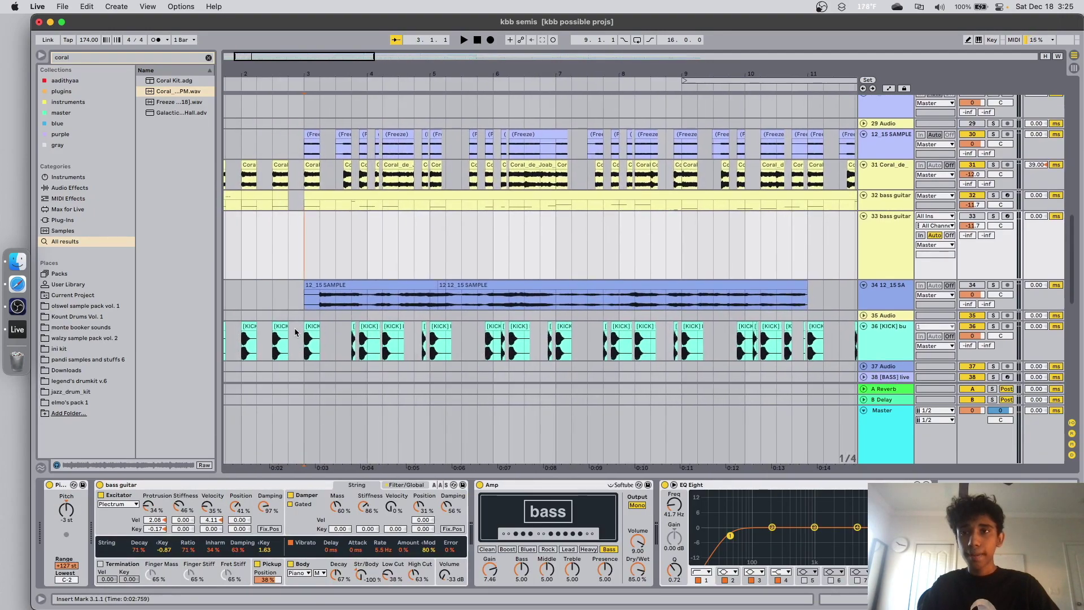
scroll(350, 238, up, 5)
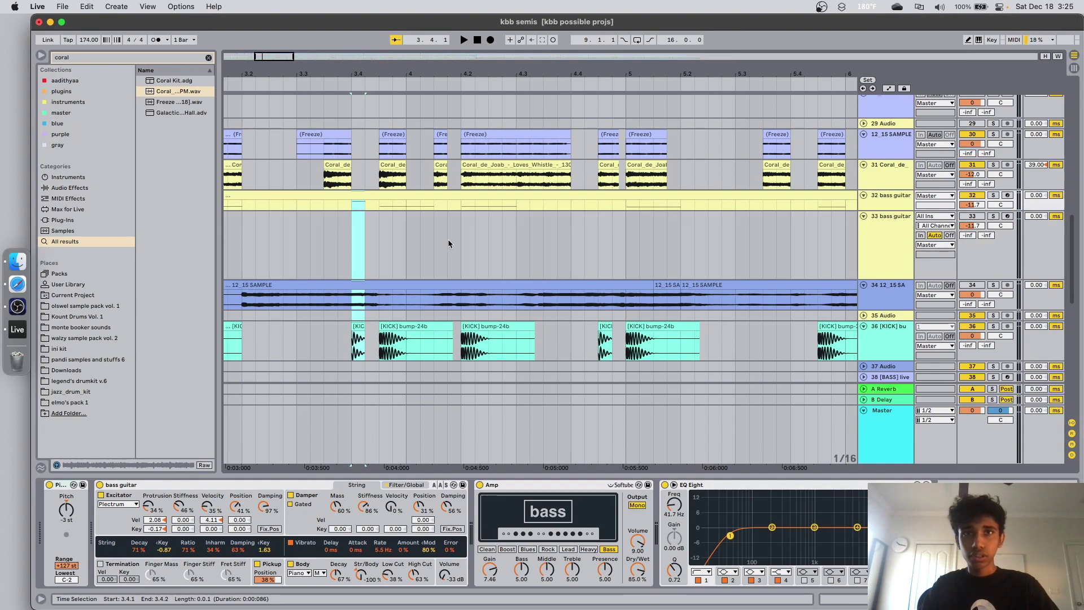
scroll(565, 314, right, 5)
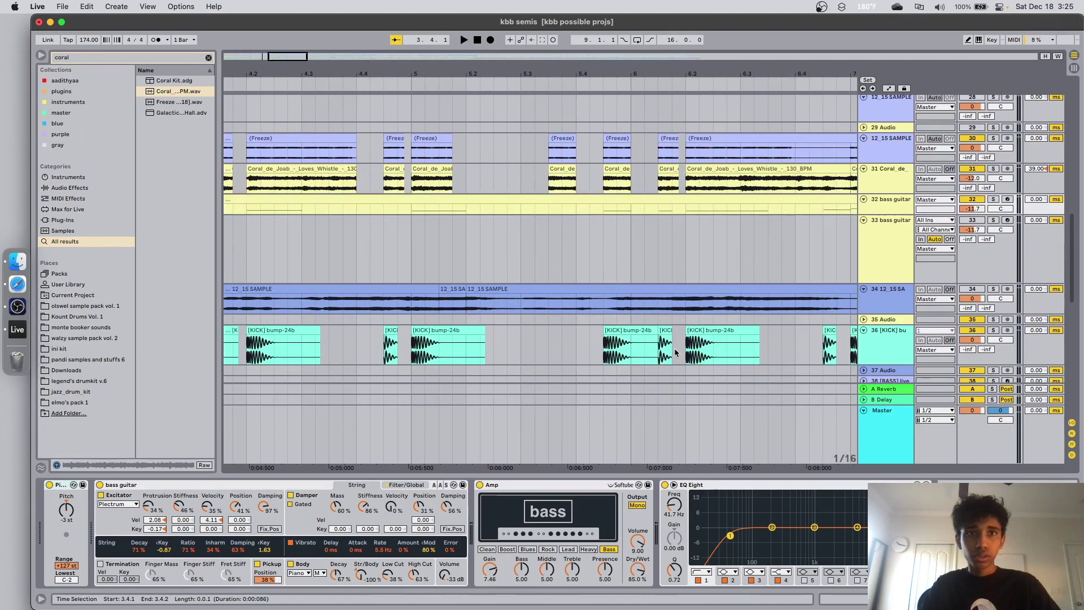
Step: Solo bass guitar track 32 and kick track 36 and play them together from bar 3
scroll(655, 210, down, 6)
click(320, 238)
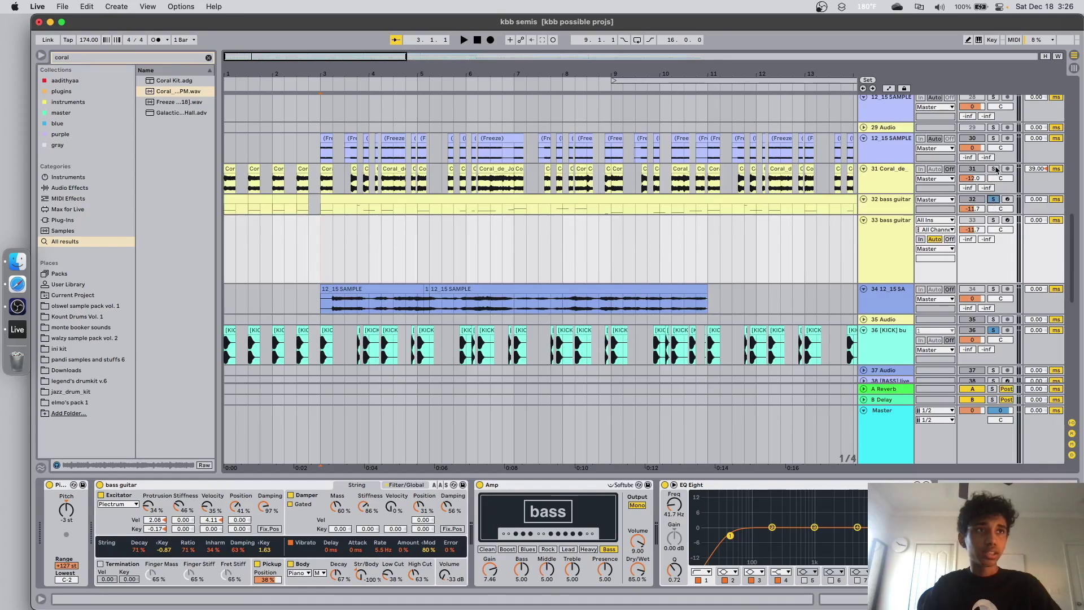
key(space)
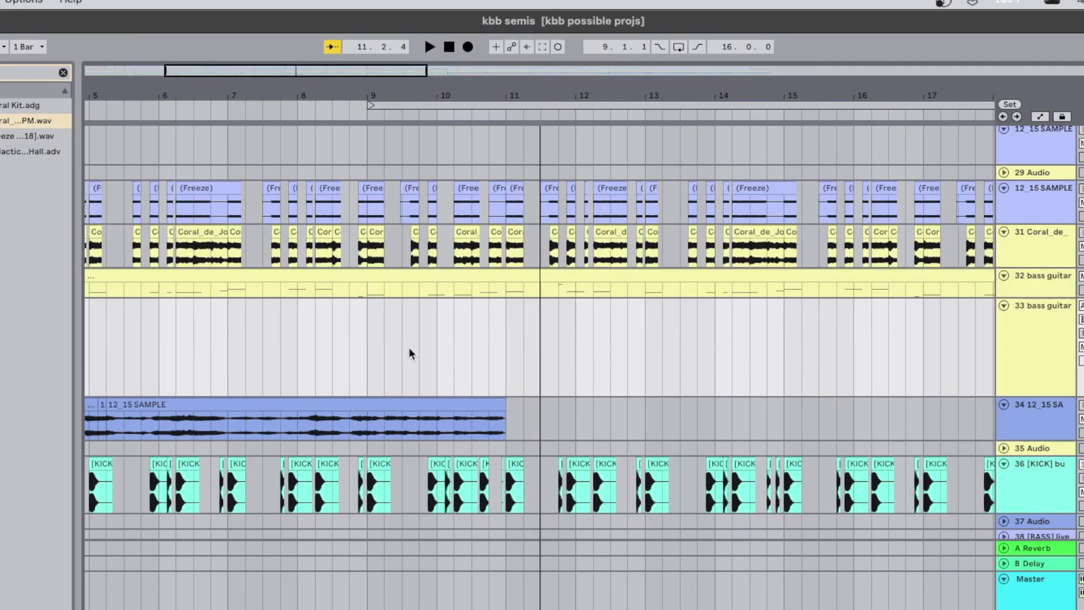
Step: Clear the solos, play the full mix from bar 3, and view the triangle and effect tracks 53 to 58
key(minus)
key(minus)
key(minus)
click(144, 210)
key(space)
scroll(137, 327, down, 10)
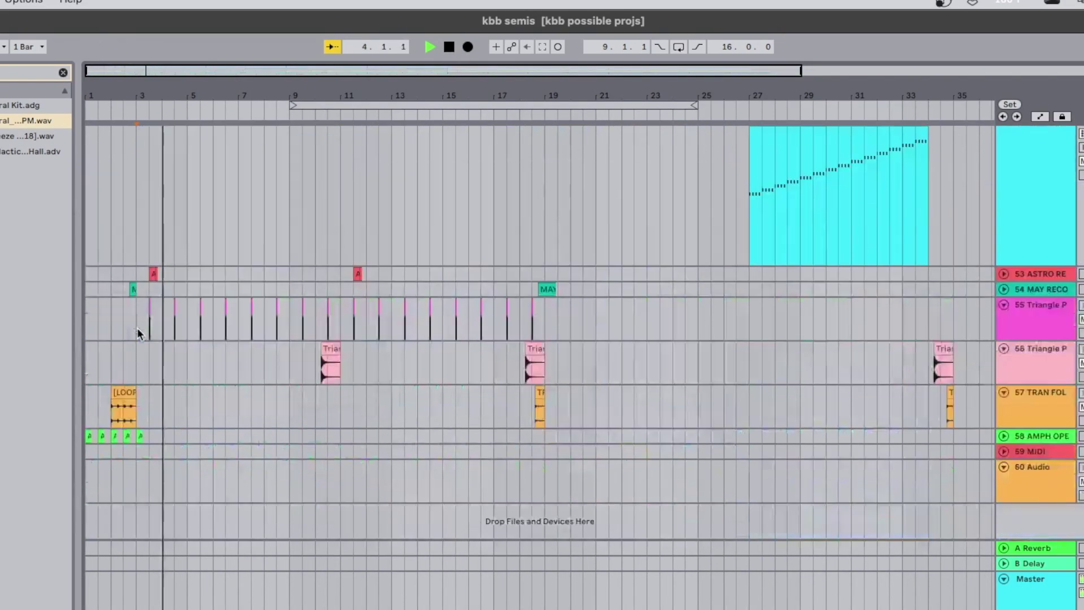
key(plus)
key(plus)
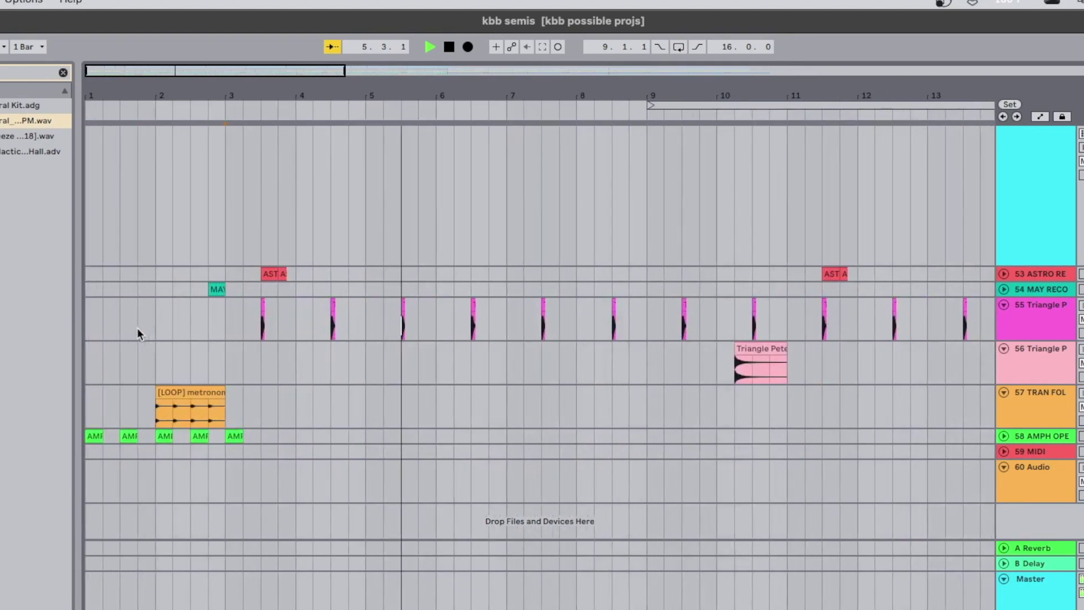
Step: Collapse the OLS_FX_disto track and survey the drum and percussion tracks during playback
scroll(137, 327, up, 3)
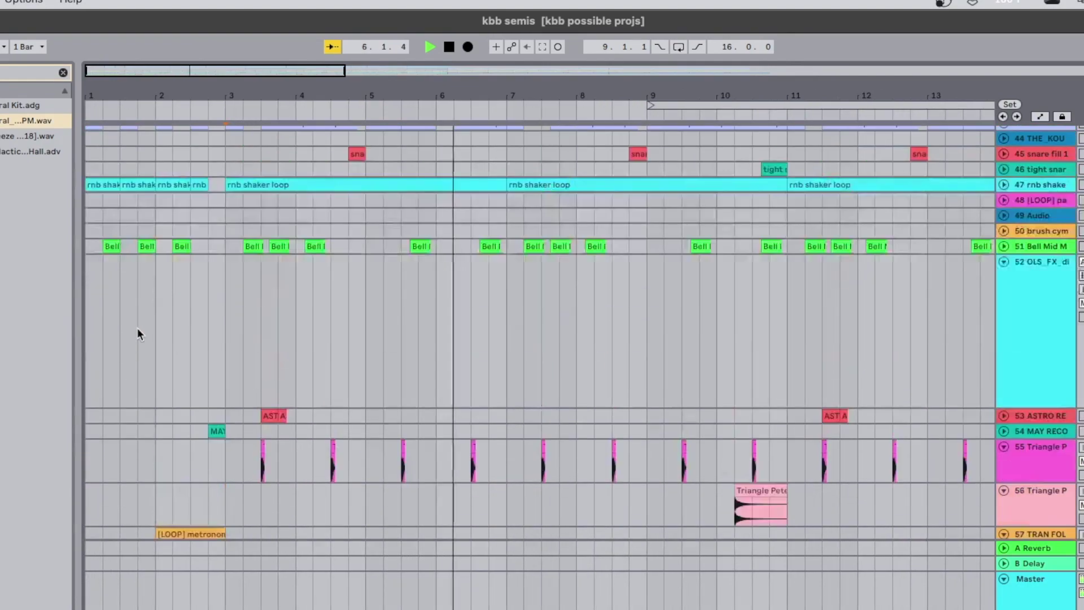
click(1004, 262)
key(minus)
scroll(574, 401, up, 5)
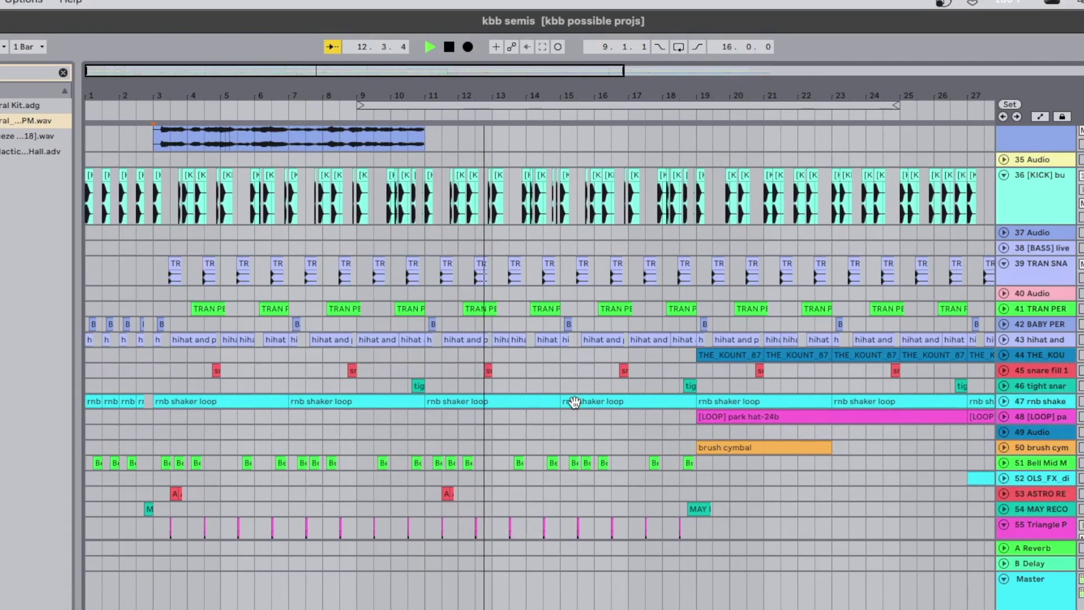
key(minus)
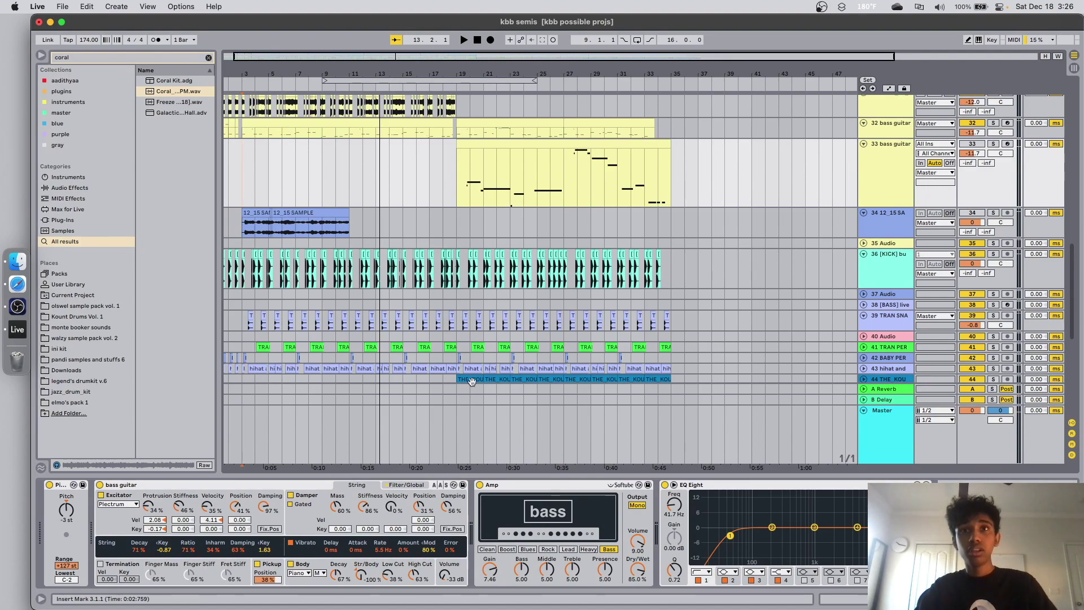
Step: Find the "my chords" clips in the second section, solo E-Piano track 20, and play it from bar 19
scroll(598, 195, up, 3)
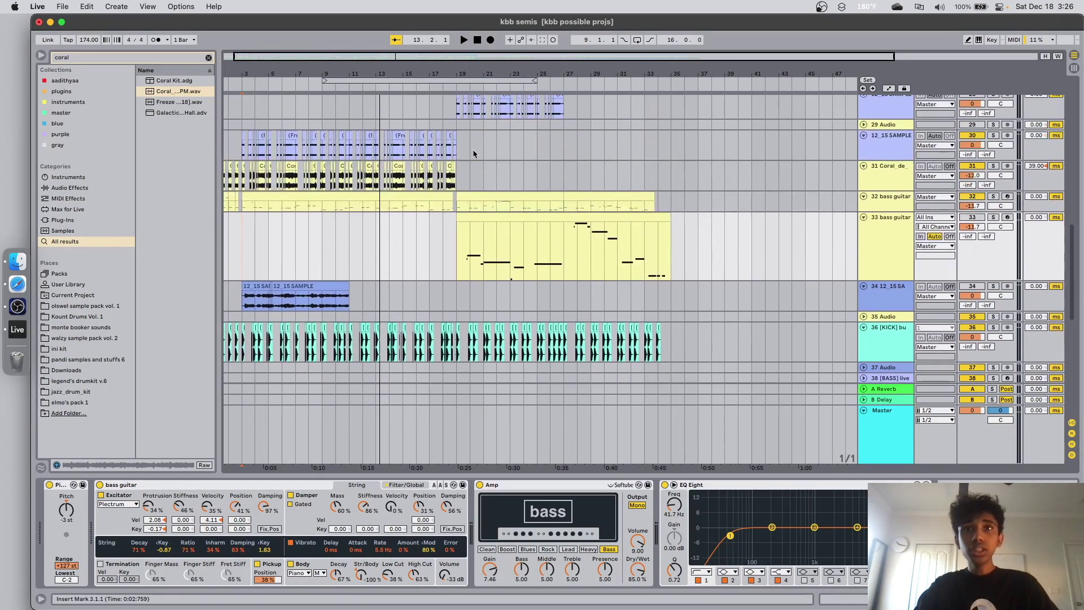
click(458, 142)
scroll(458, 142, up, 3)
scroll(461, 193, up, 3)
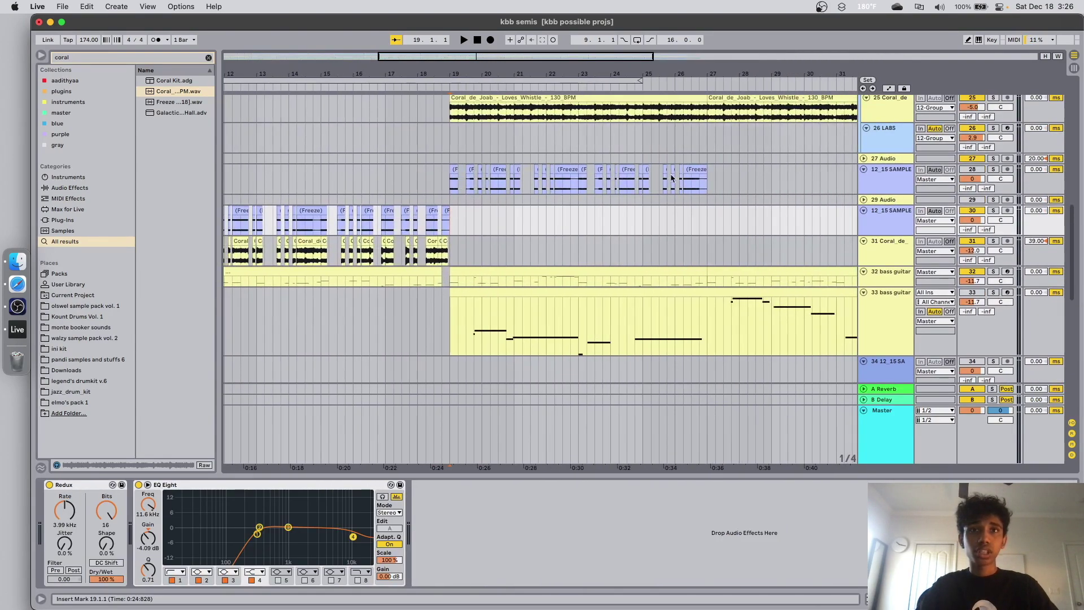
scroll(674, 176, up, 7)
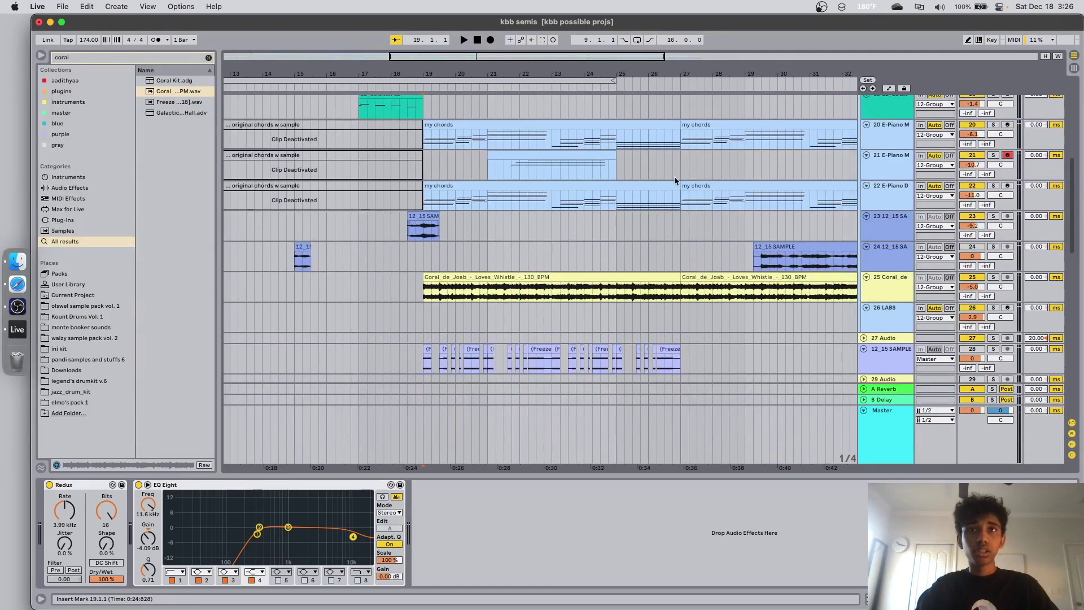
click(423, 135)
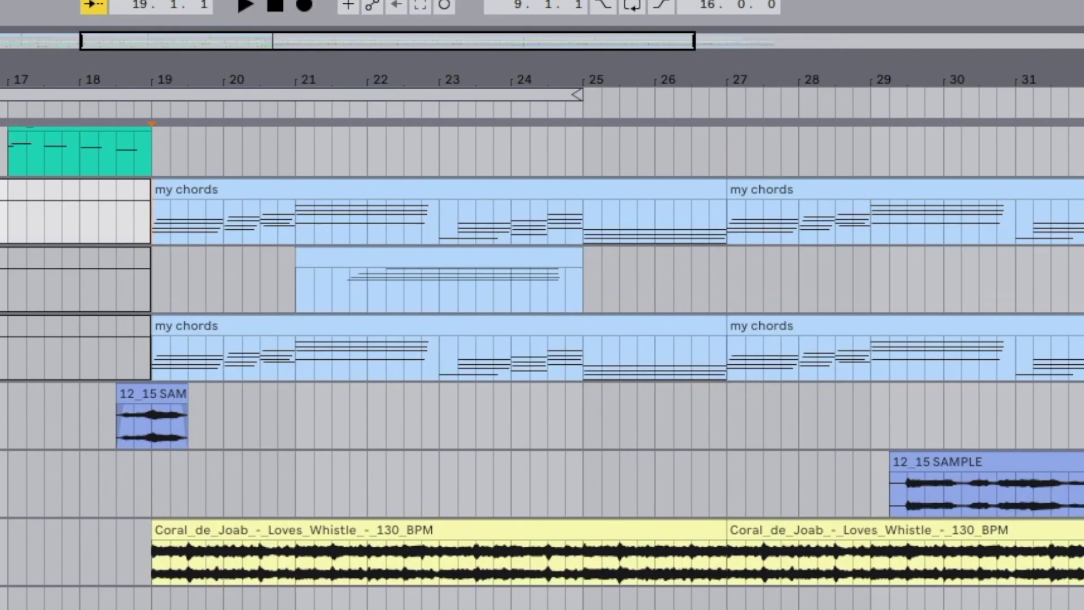
key(space)
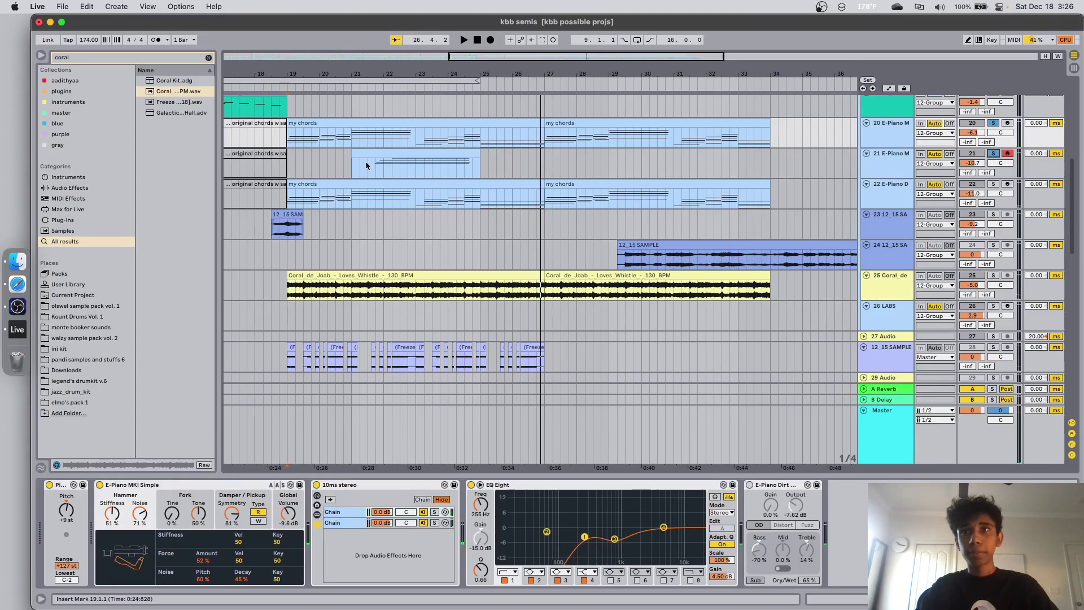
Step: Add E-Piano track 21 to the solo and play its layered notes from bar 21
click(371, 165)
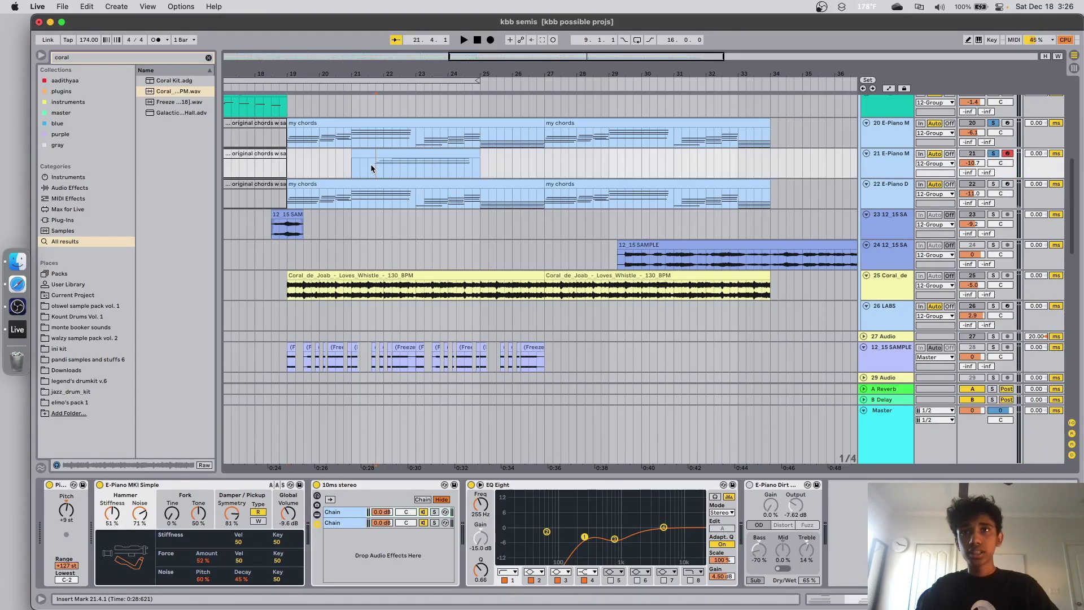
key(plus)
key(plus)
key(plus)
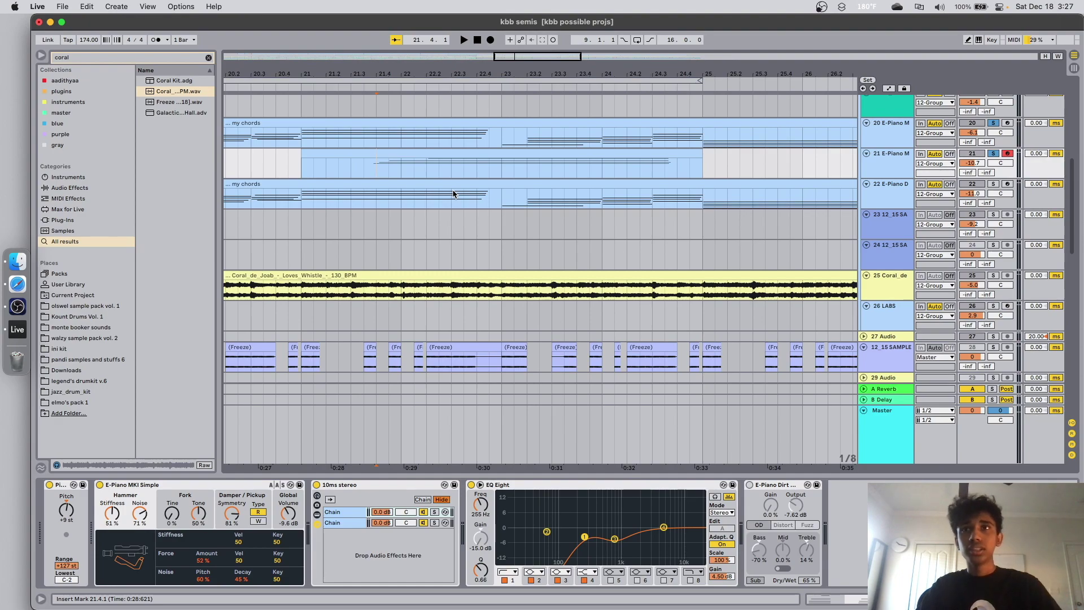
key(space)
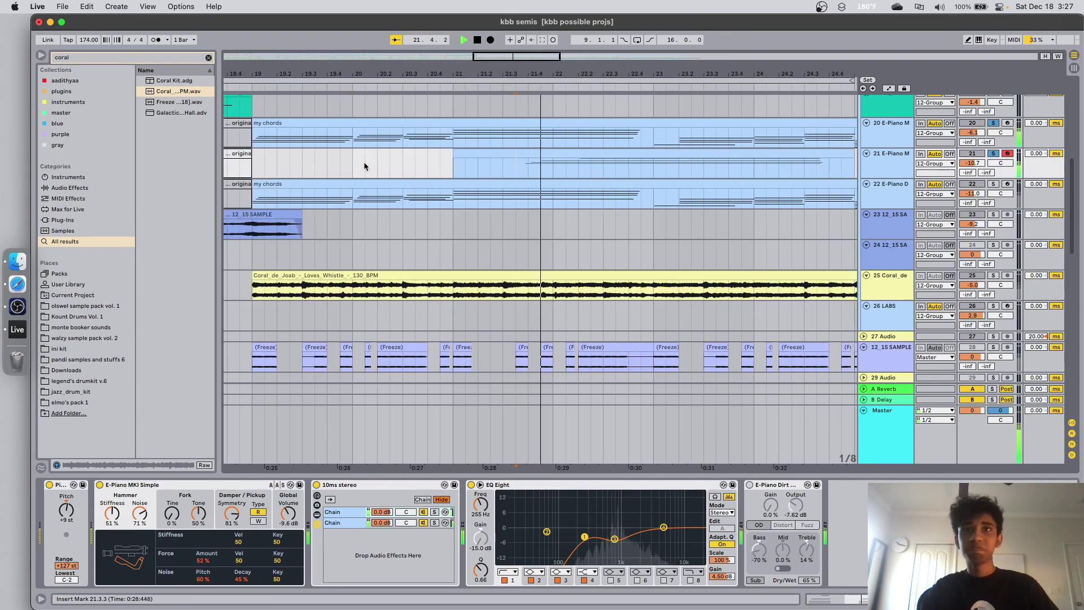
key(minus)
key(minus)
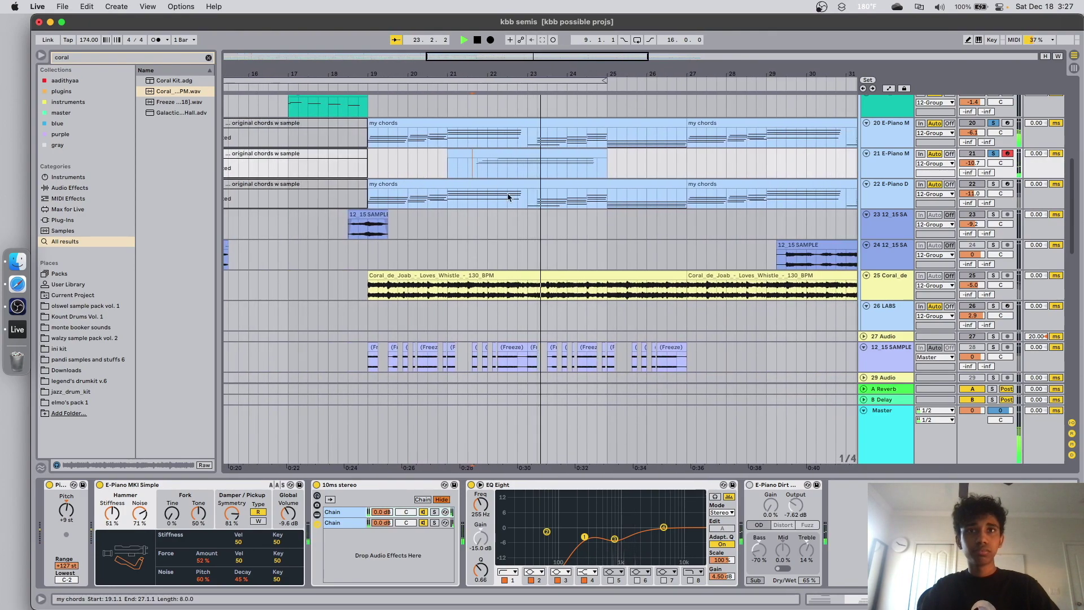
key(space)
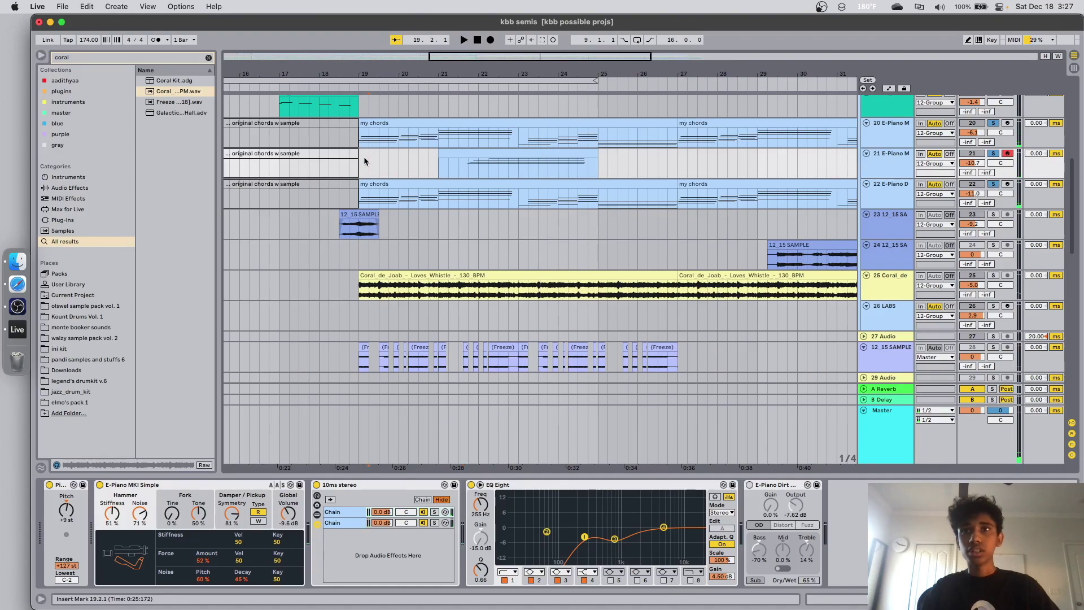
Step: Play the three soloed E-Piano tracks from bar 19 and show the devices on track 22
key(space)
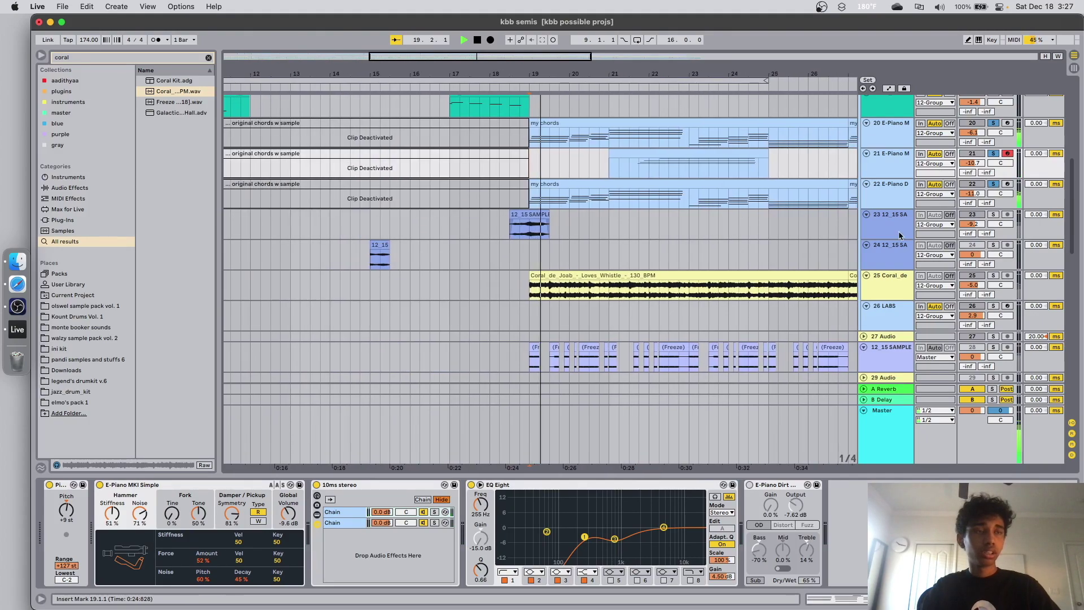
click(884, 199)
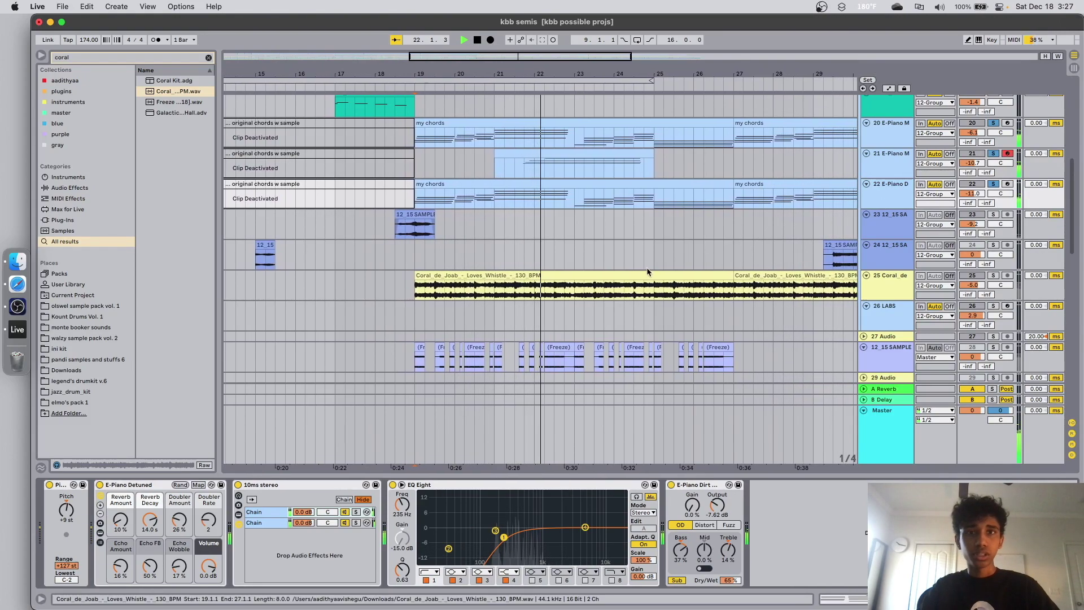
click(638, 257)
key(space)
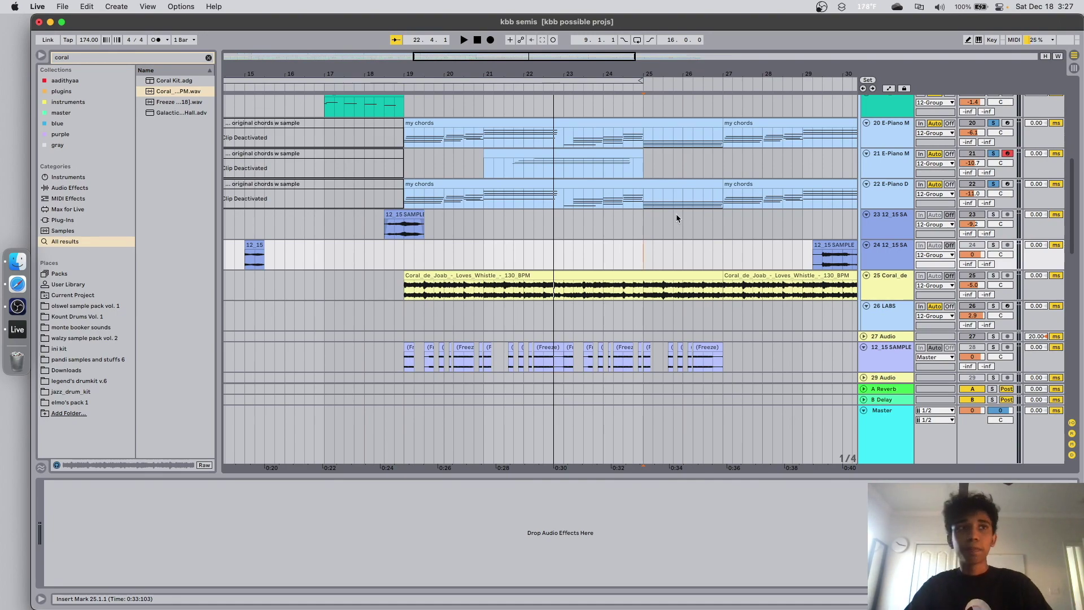
Step: Compare the devices of E-Piano tracks 22 and 20, and turn off the E-Piano solos
click(899, 197)
click(875, 174)
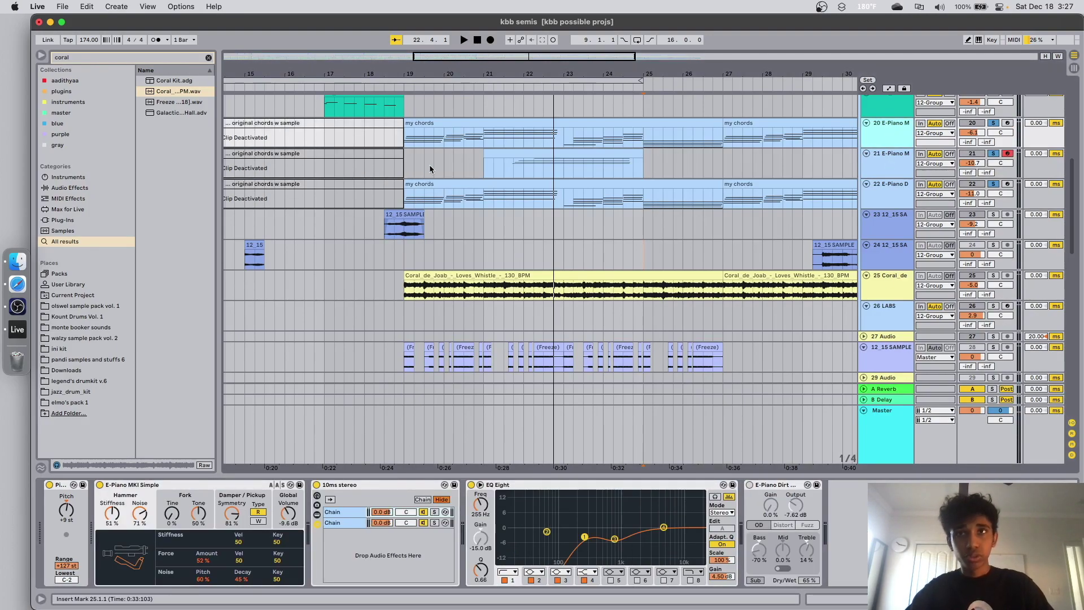
click(408, 165)
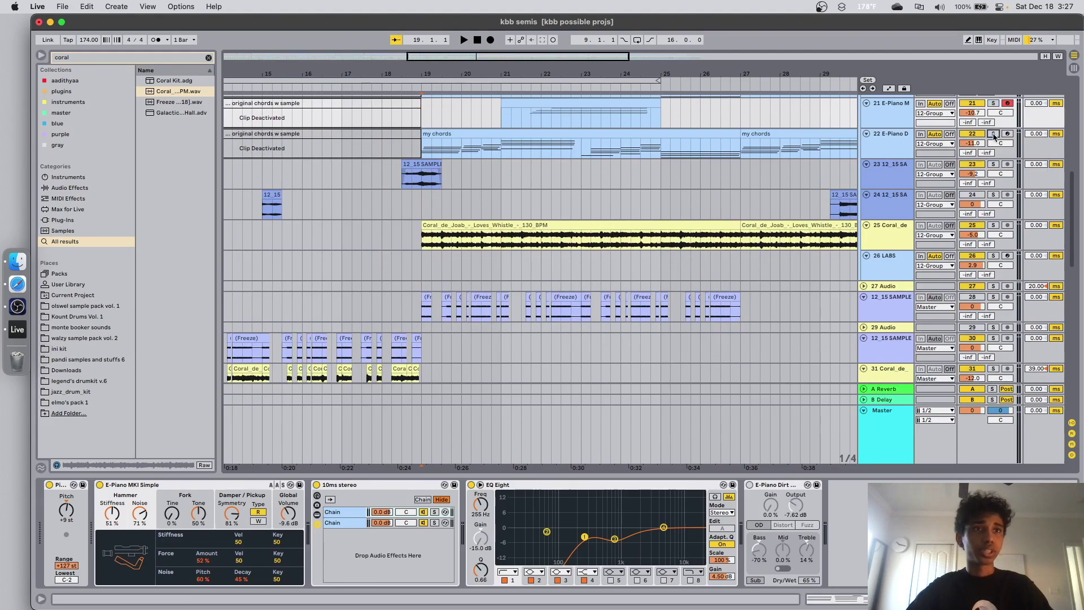
Step: Solo the Coral_de sample on track 25, play it from bar 19, and inspect its clip's Warp mode and Preserve options
click(424, 249)
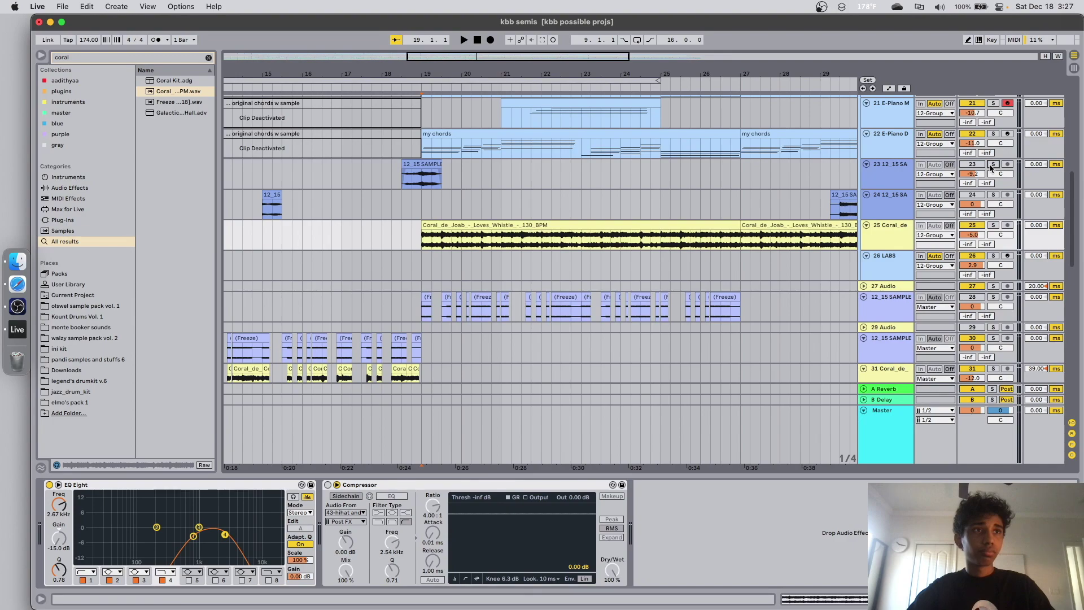
key(space)
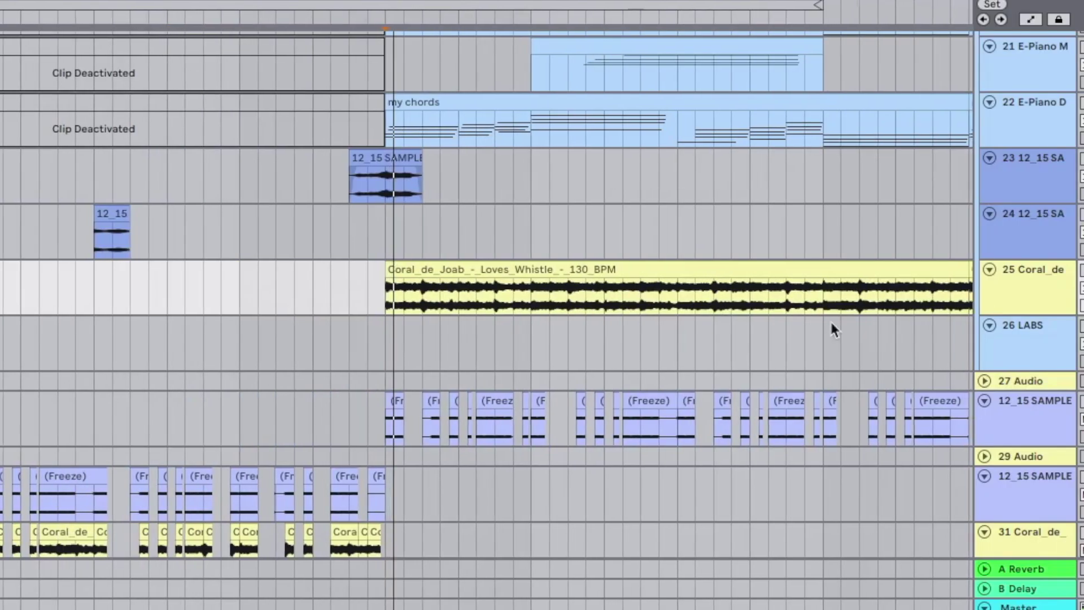
click(622, 225)
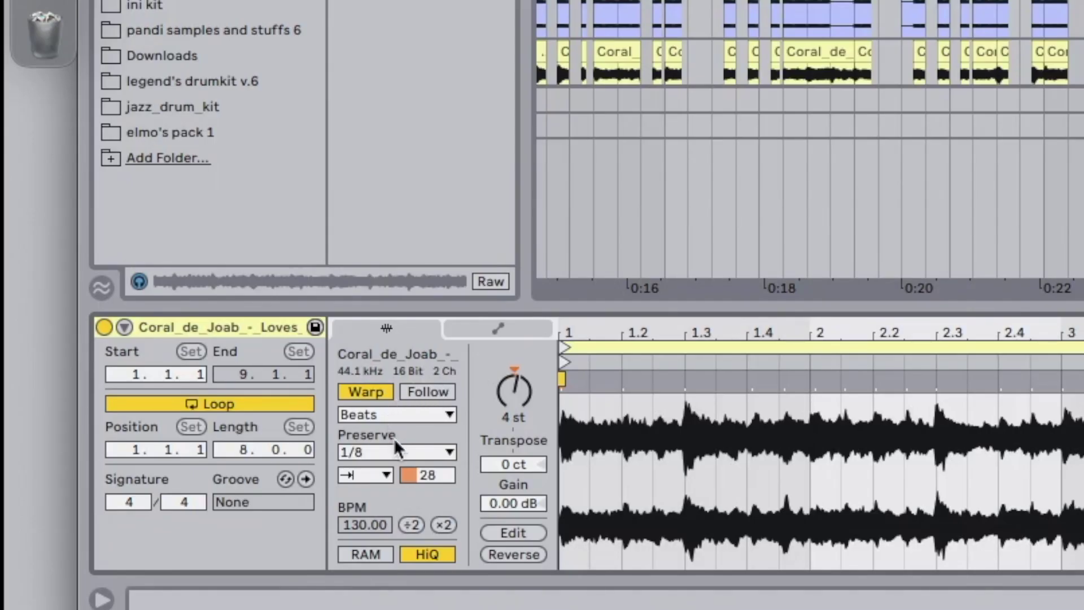
click(395, 450)
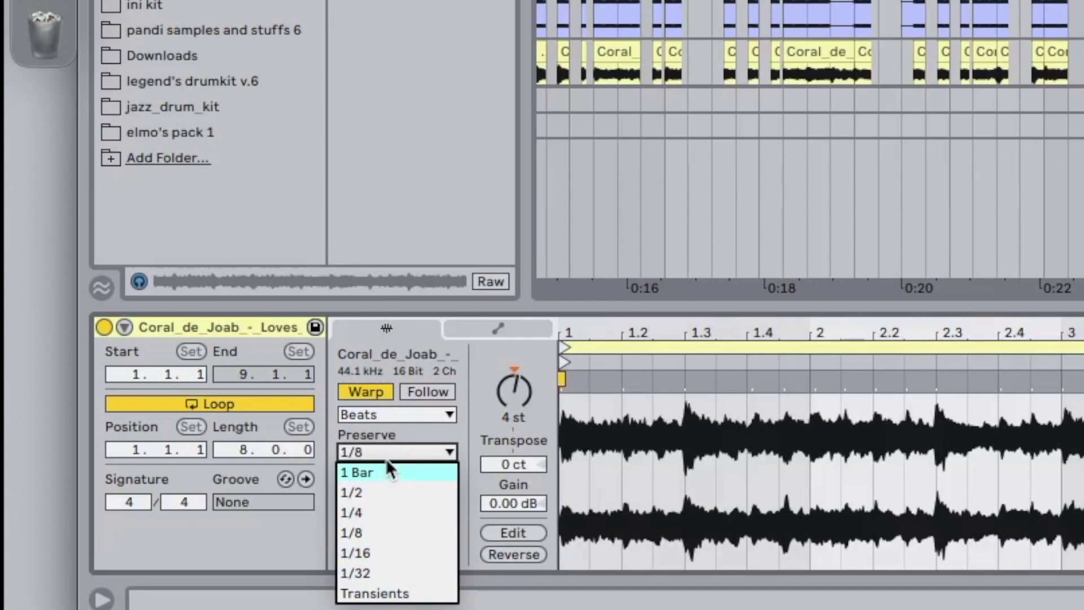
click(368, 416)
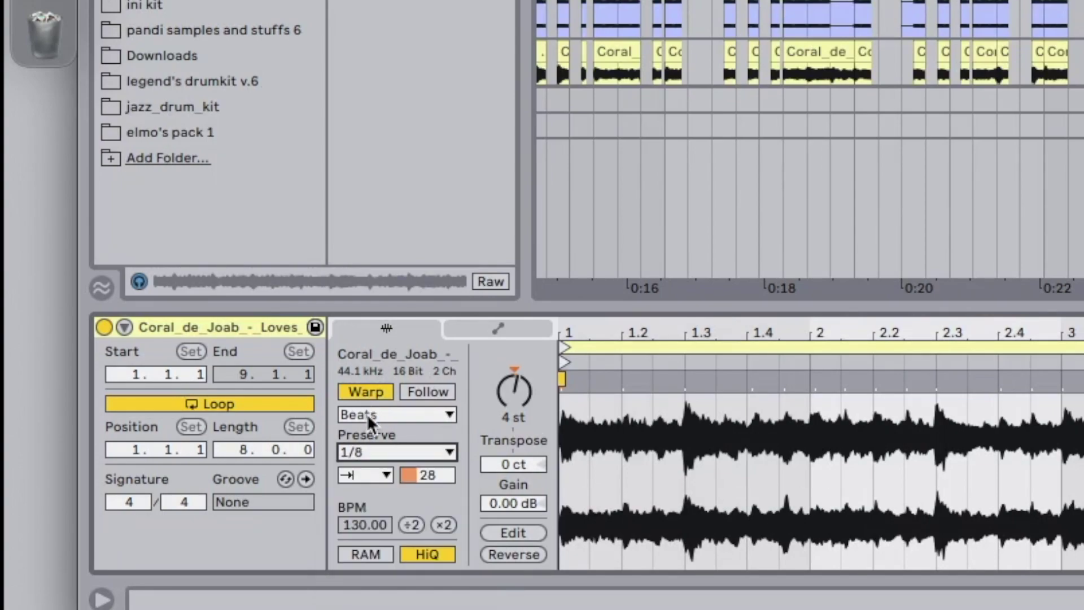
Step: Vary the transient envelope of the Coral_de clip's Beats warp during playback, ending at 29
drag(415, 479, 415, 453)
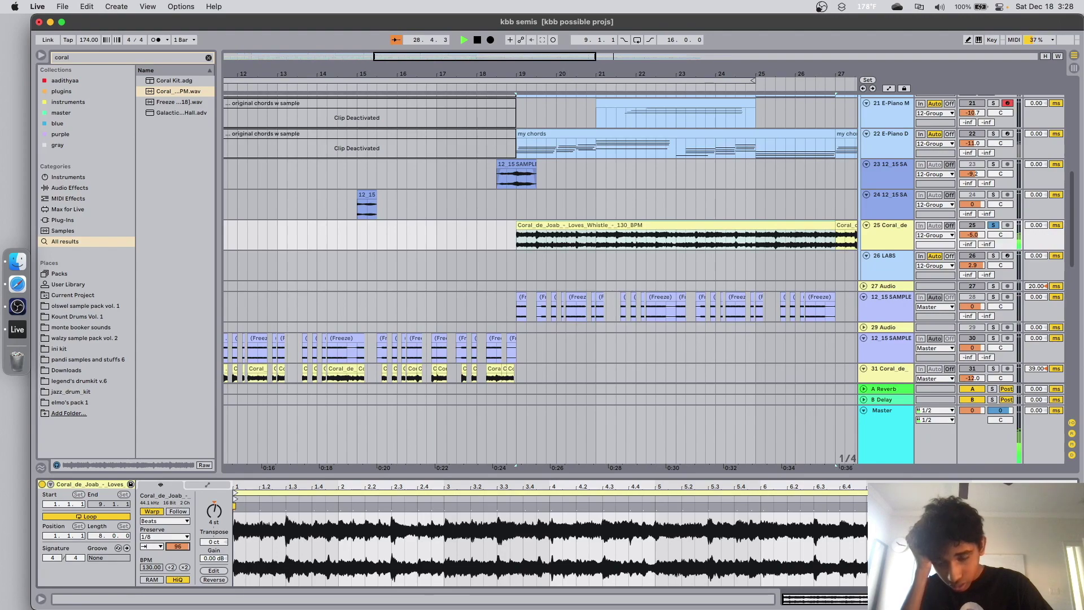
drag(178, 546, 178, 568)
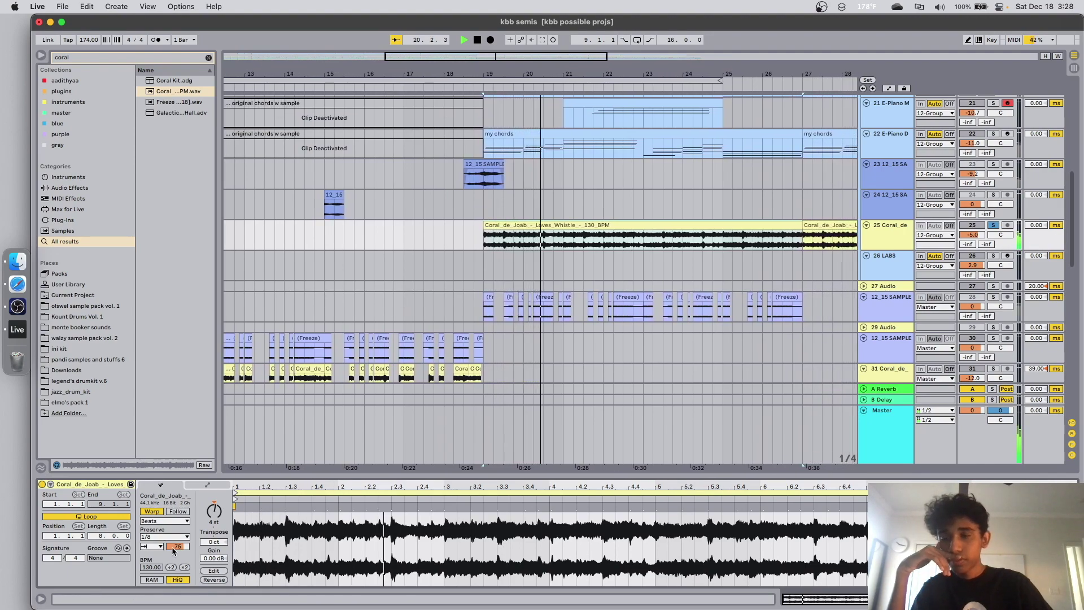
drag(176, 551, 179, 591)
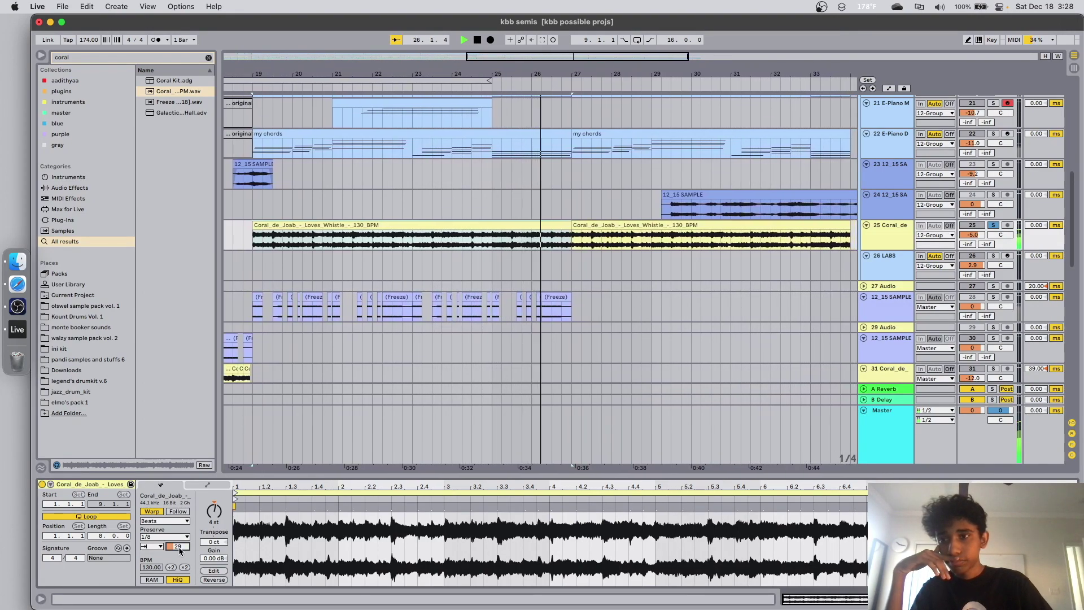
Step: Turn off the solo on track 25 and play the full mix from bar 19.3
click(585, 257)
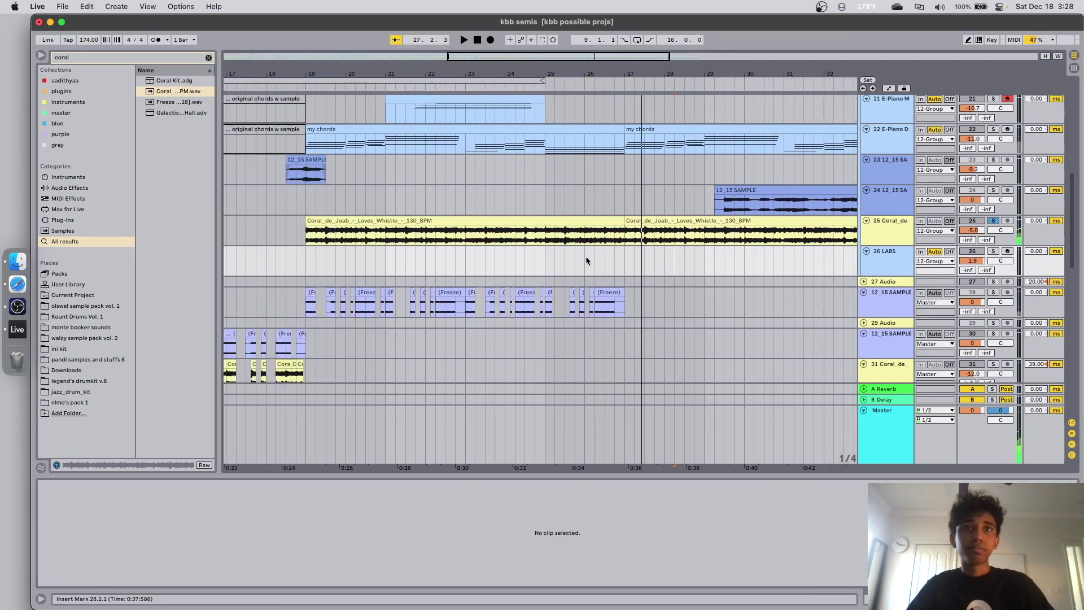
scroll(586, 258, down, 5)
scroll(862, 233, up, 2)
click(994, 247)
click(467, 230)
key(space)
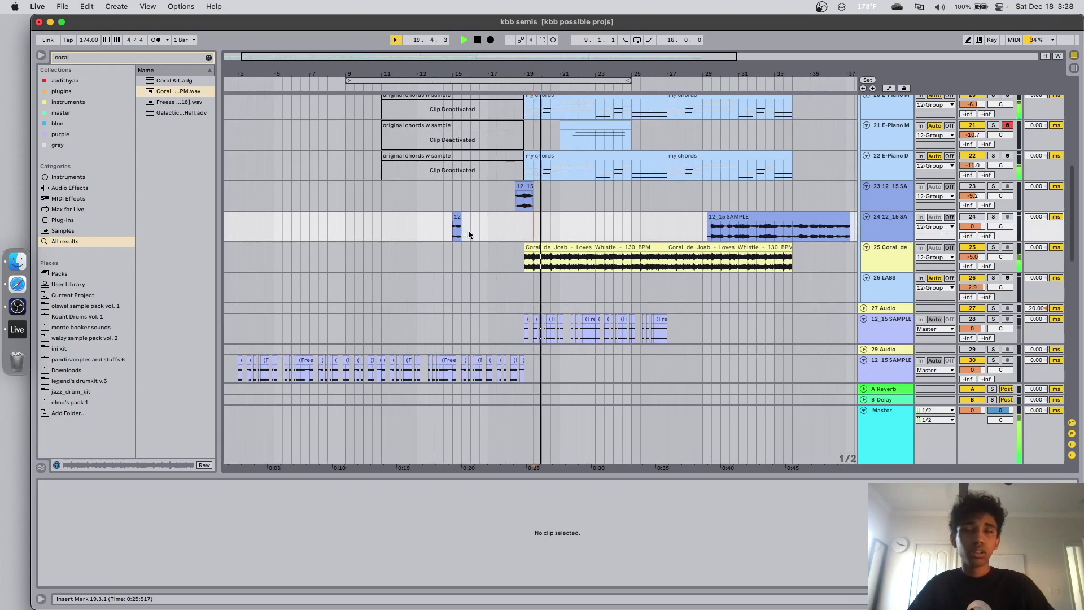
scroll(606, 280, up, 1)
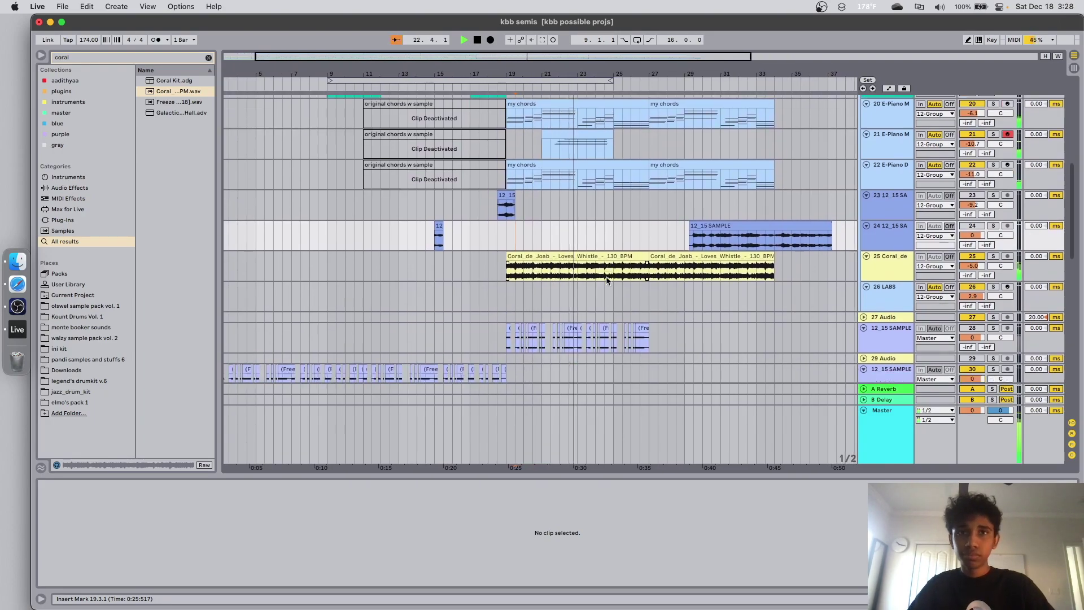
key(space)
Step: Find bass guitar track 32 and play its second-section part from bar 19
scroll(607, 281, down, 3)
scroll(818, 320, down, 3)
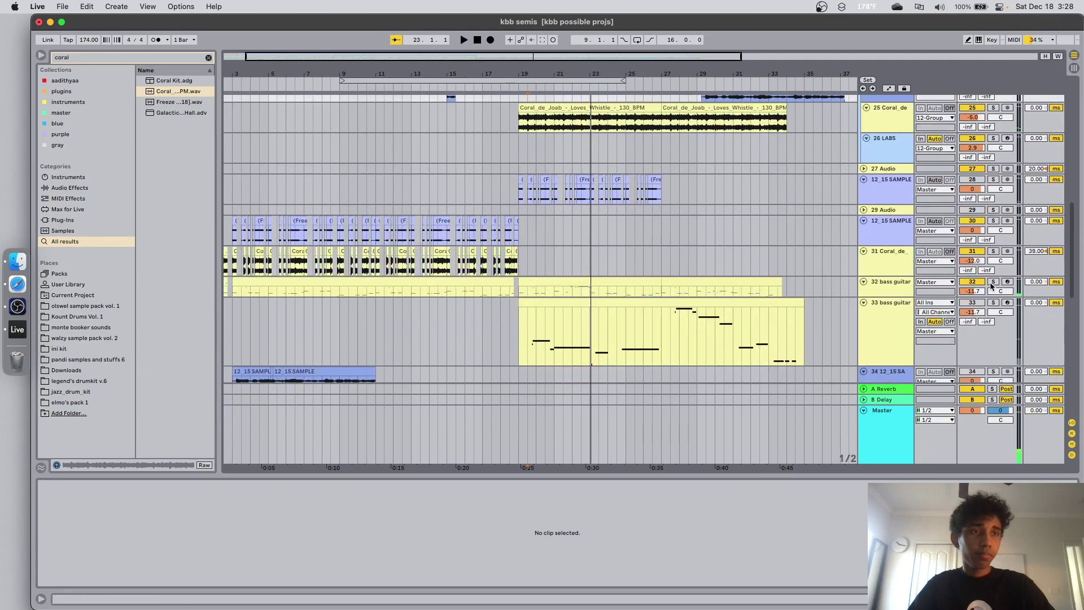
click(519, 290)
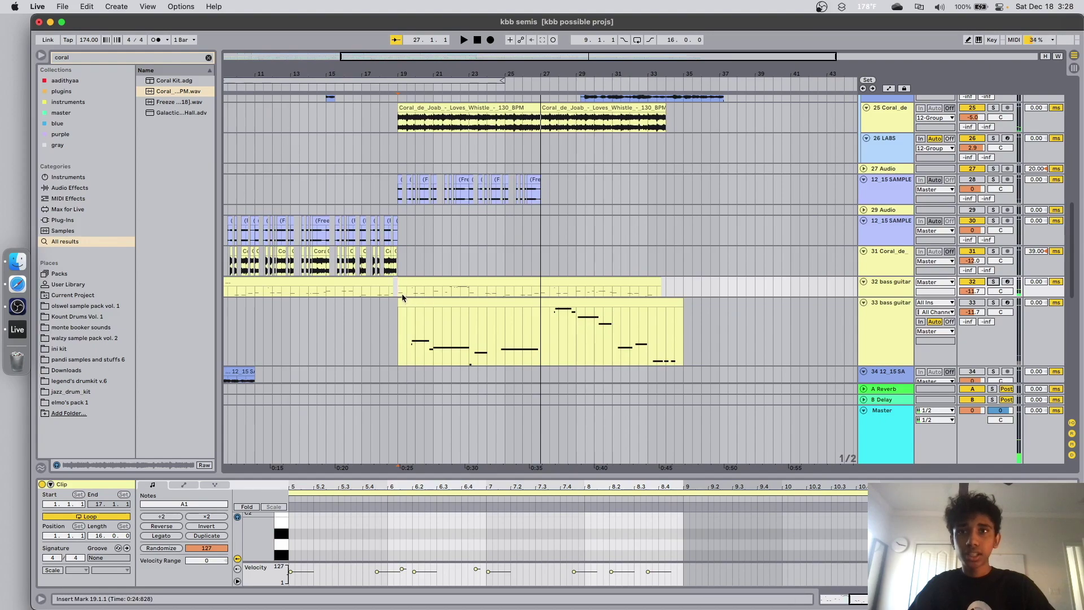
Step: Play the full mix from bar 19 and look over the chord, sample, bass and percussion tracks
click(402, 296)
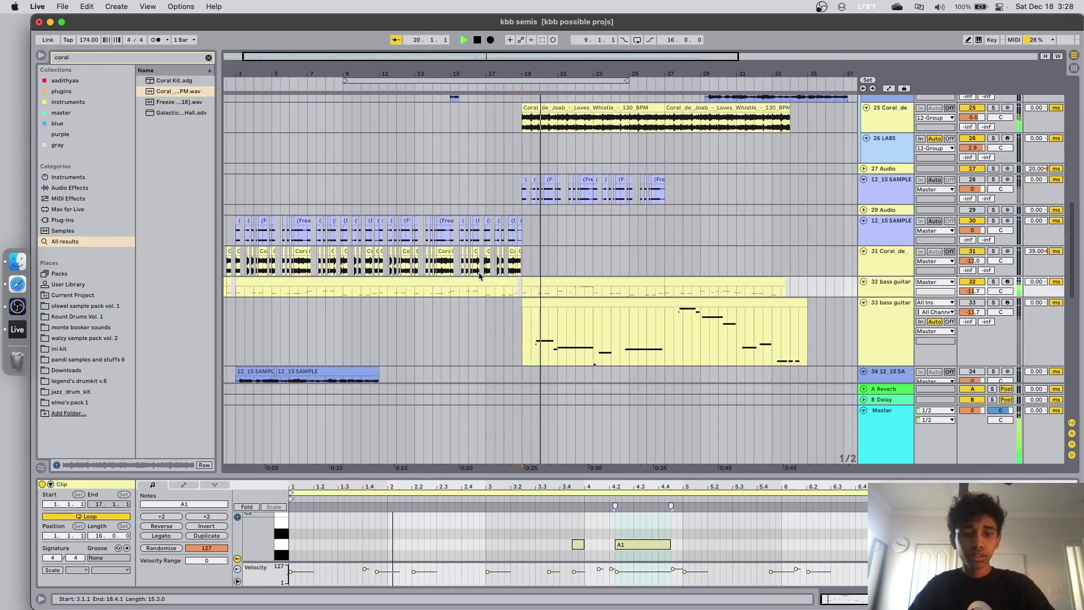
scroll(540, 250, down, 3)
scroll(539, 250, up, 5)
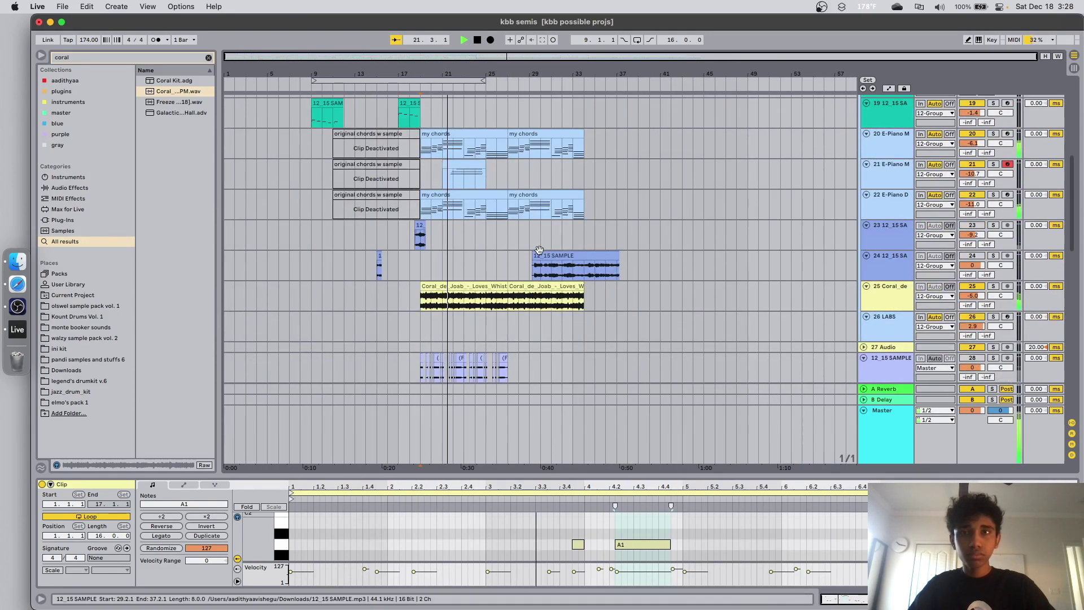
scroll(539, 250, down, 6)
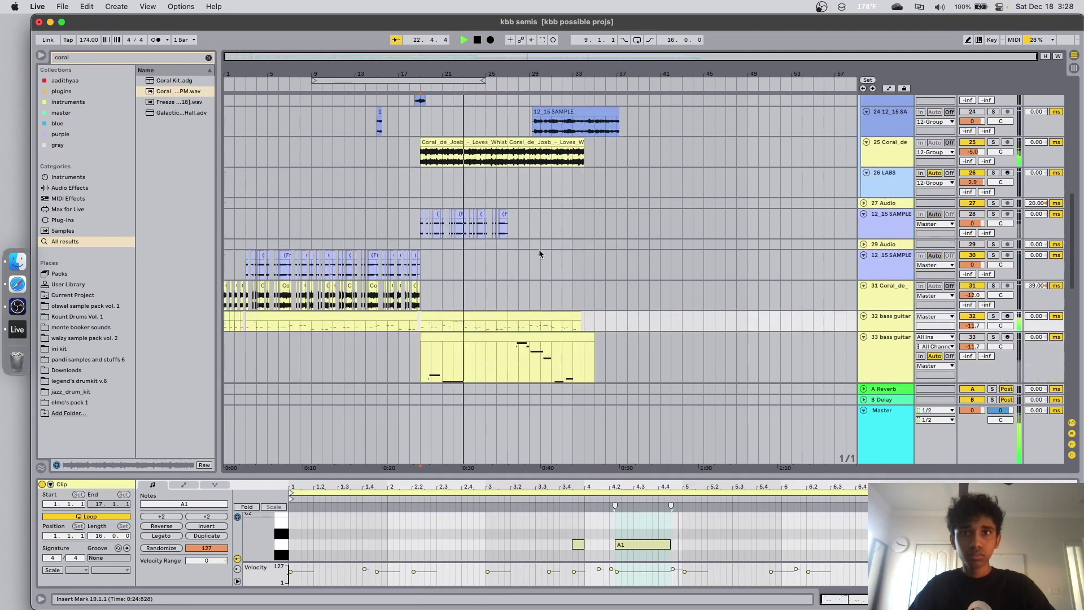
scroll(539, 253, down, 10)
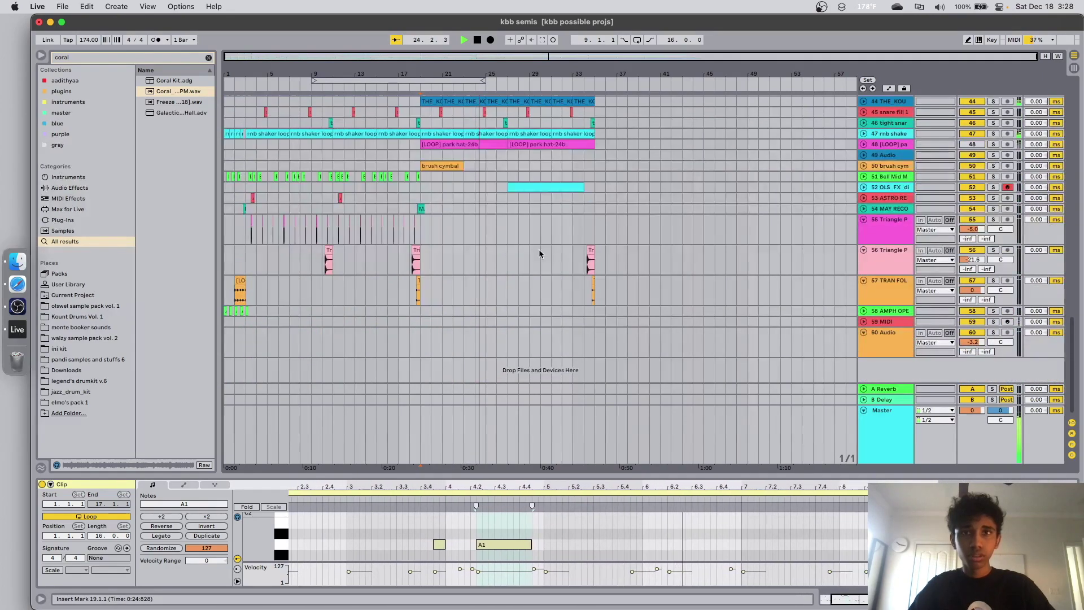
scroll(457, 248, up, 10)
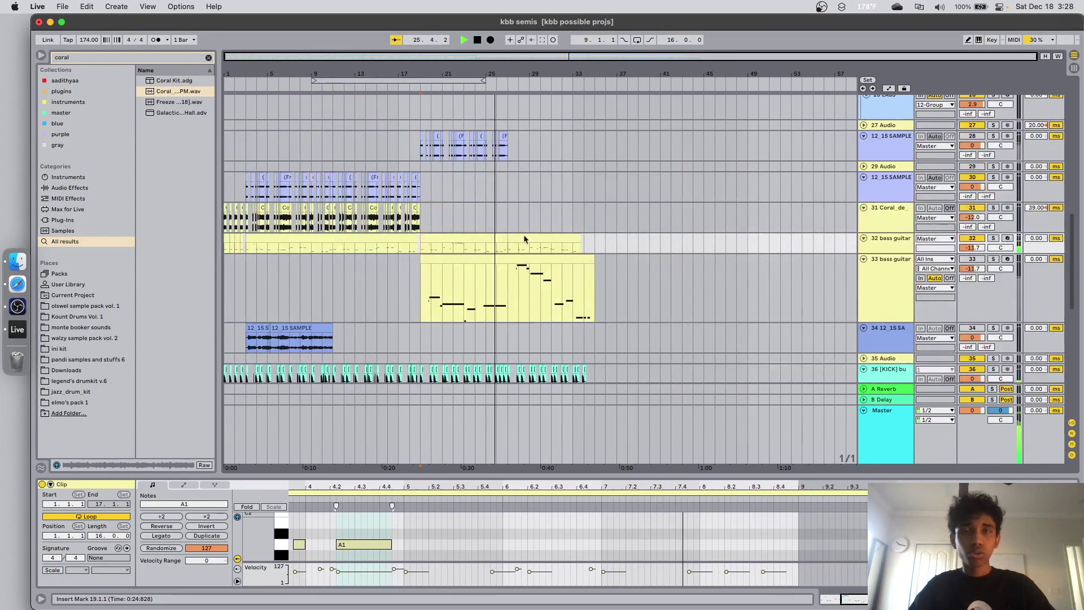
scroll(458, 248, up, 5)
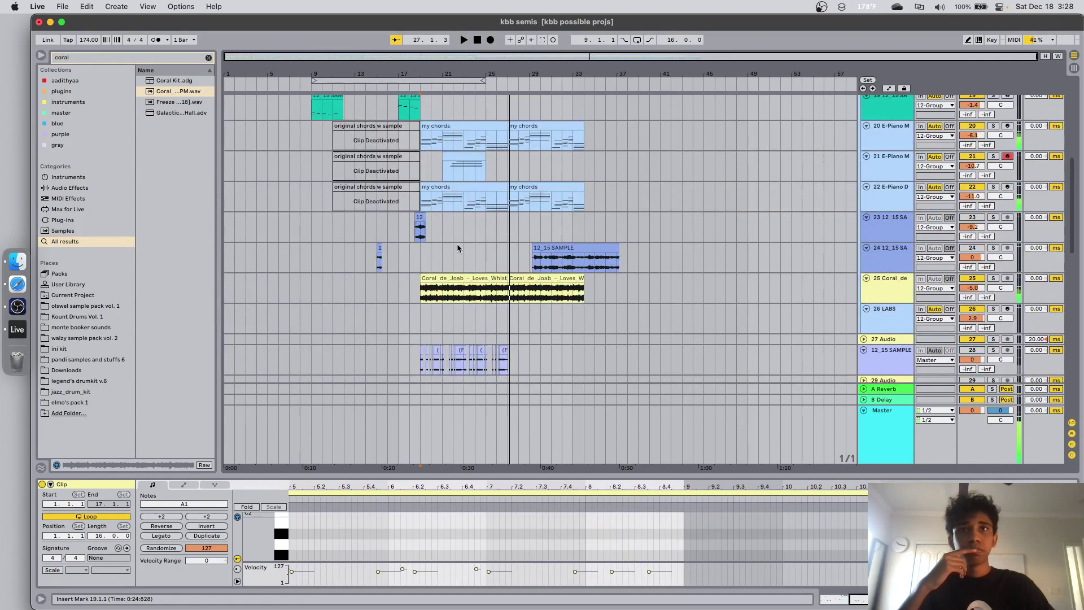
Step: Solo the melody on track 16, play it from bar 25.3, and compare it with the matching clip on track 15
scroll(457, 248, up, 2)
scroll(486, 224, up, 3)
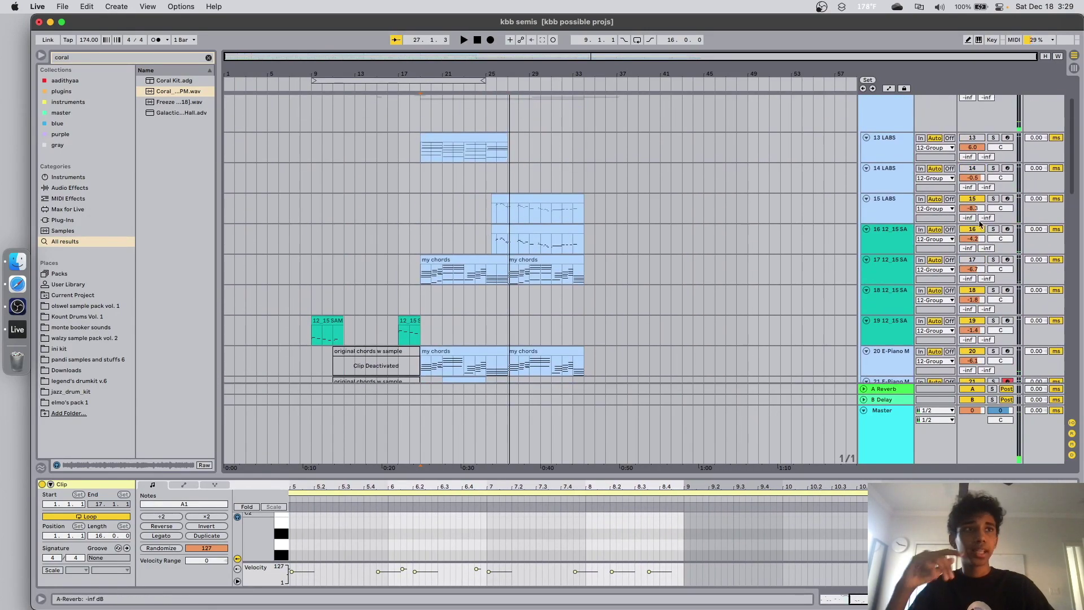
click(993, 229)
click(493, 243)
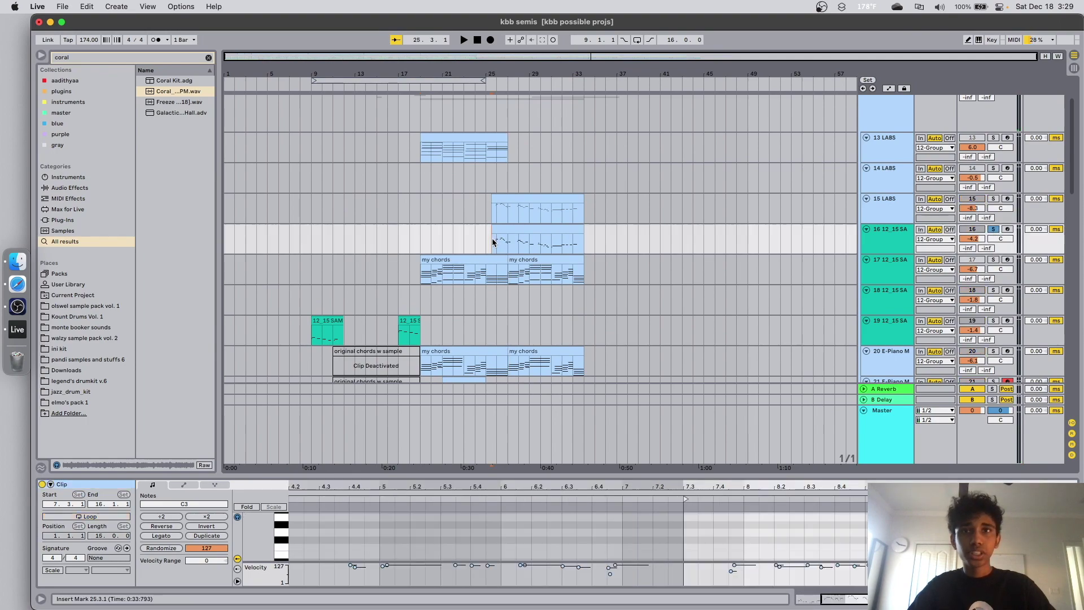
key(space)
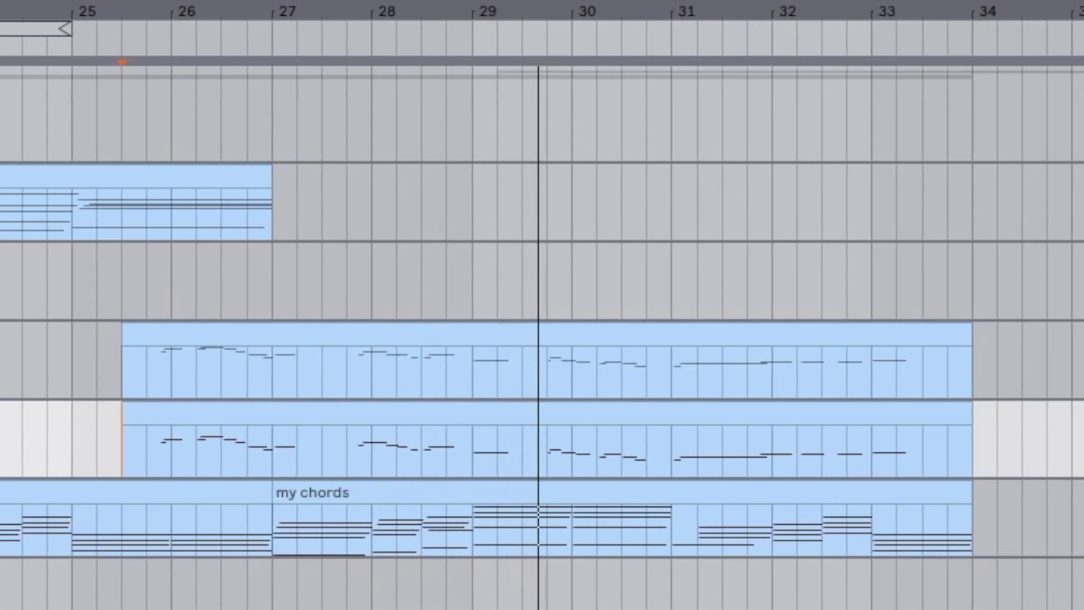
key(Up)
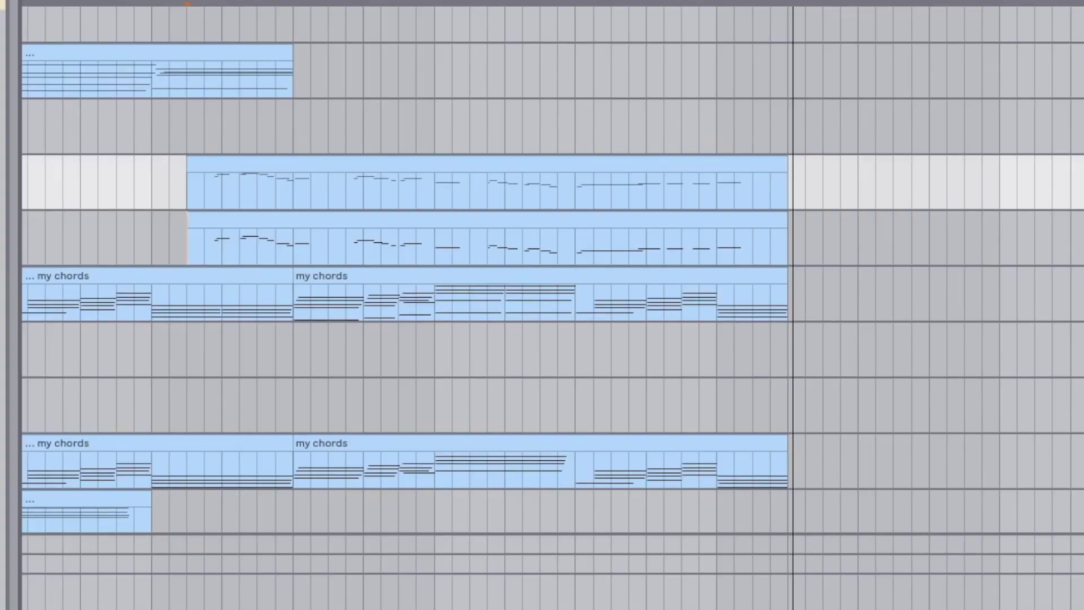
click(188, 226)
click(183, 243)
Step: Try extending the start of the track 16 melody clip back to bar 19, and undo the edit
scroll(184, 244, left, 5)
scroll(467, 274, left, 5)
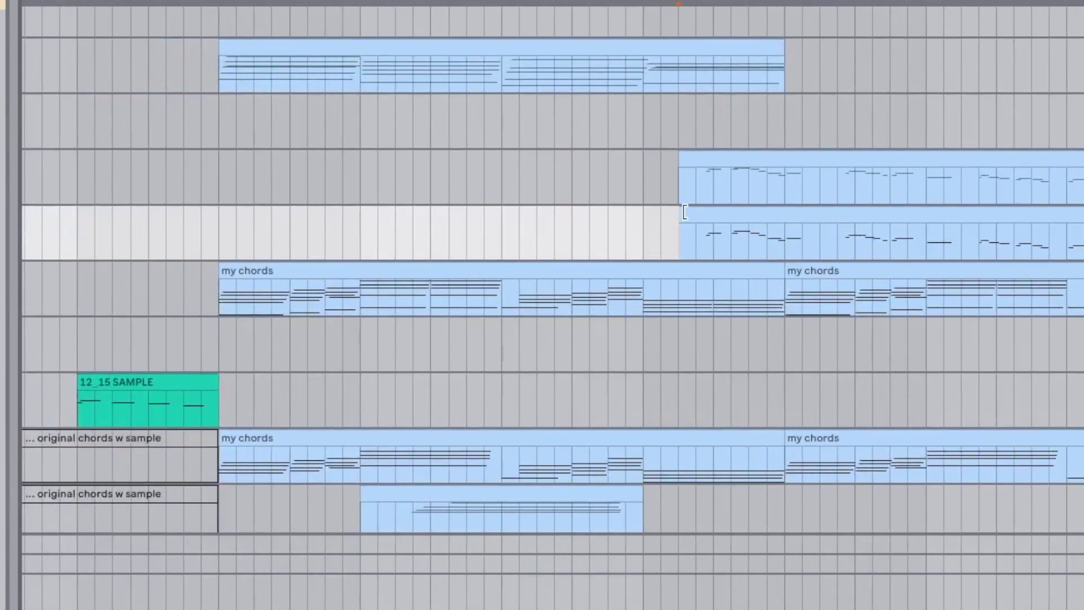
drag(685, 212, 219, 236)
key(ctrl+z)
Step: Play the arrangement from bar 24.3 through the melody's entry and look over the drum and percussion tracks
click(611, 237)
key(space)
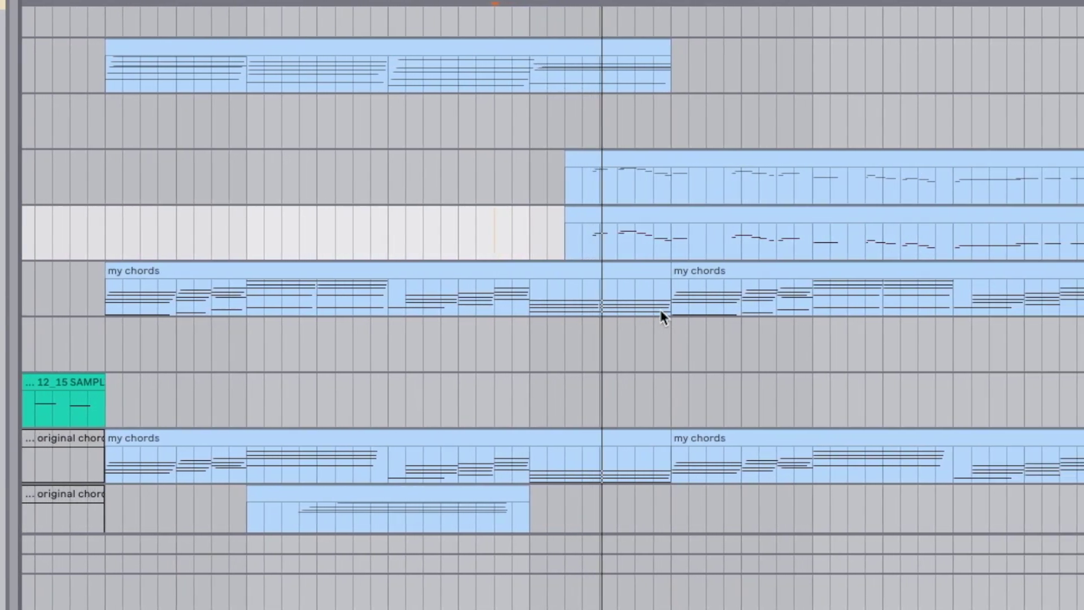
key(minus)
key(minus)
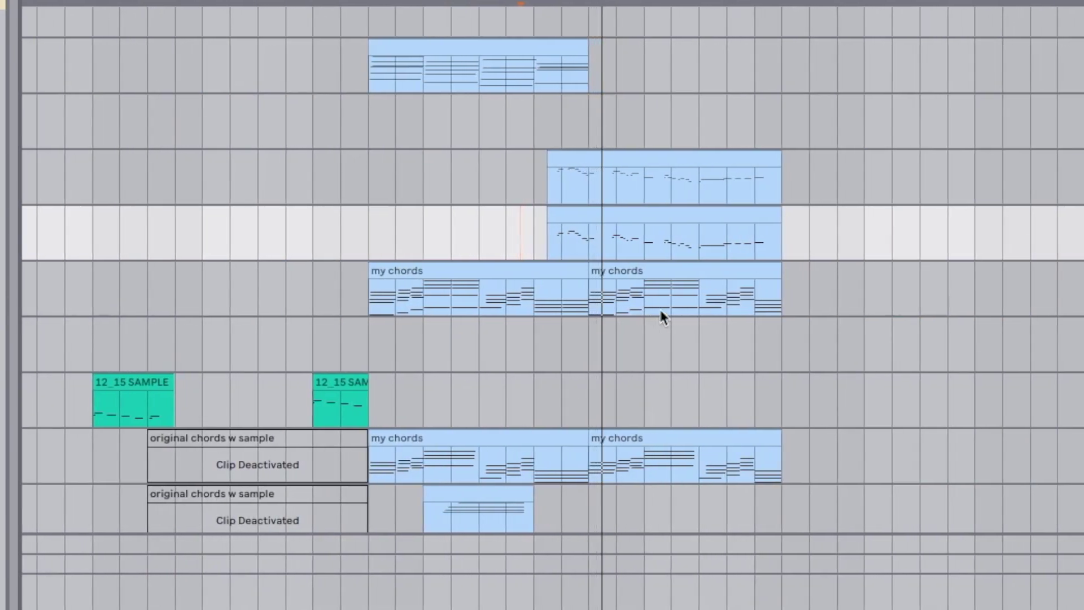
scroll(659, 308, down, 10)
scroll(671, 462, down, 6)
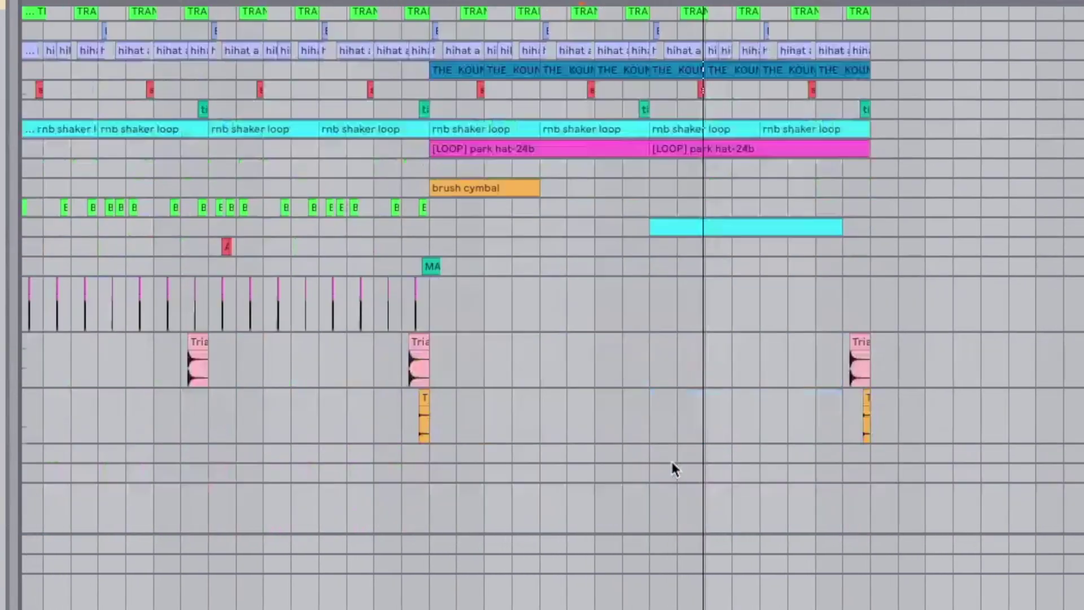
scroll(672, 462, up, 7)
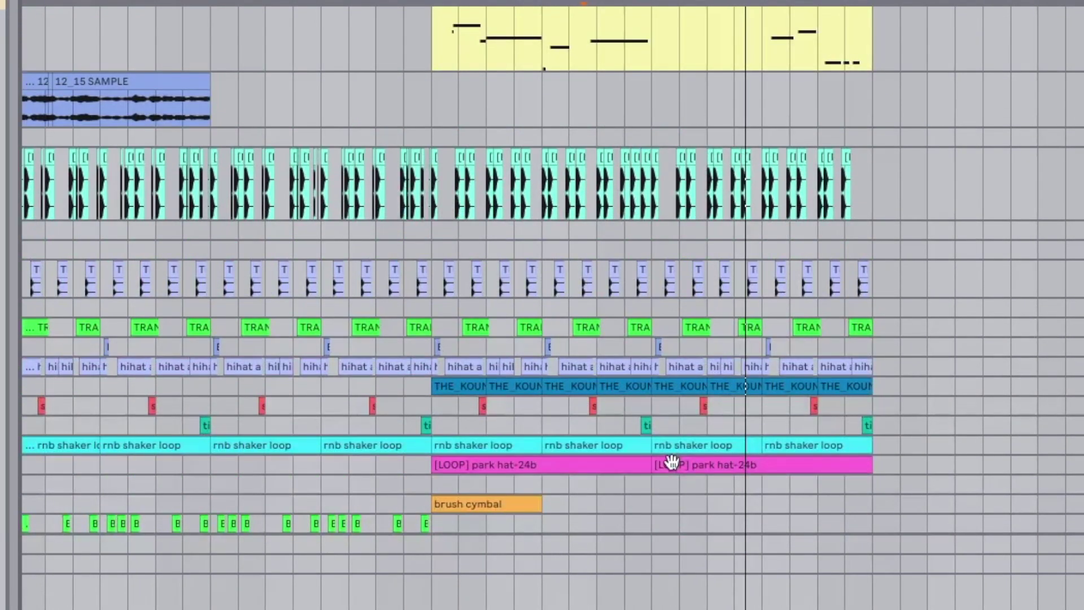
Step: Stop playback and delete bass guitar track 33
scroll(672, 462, up, 2)
scroll(672, 462, up, 10)
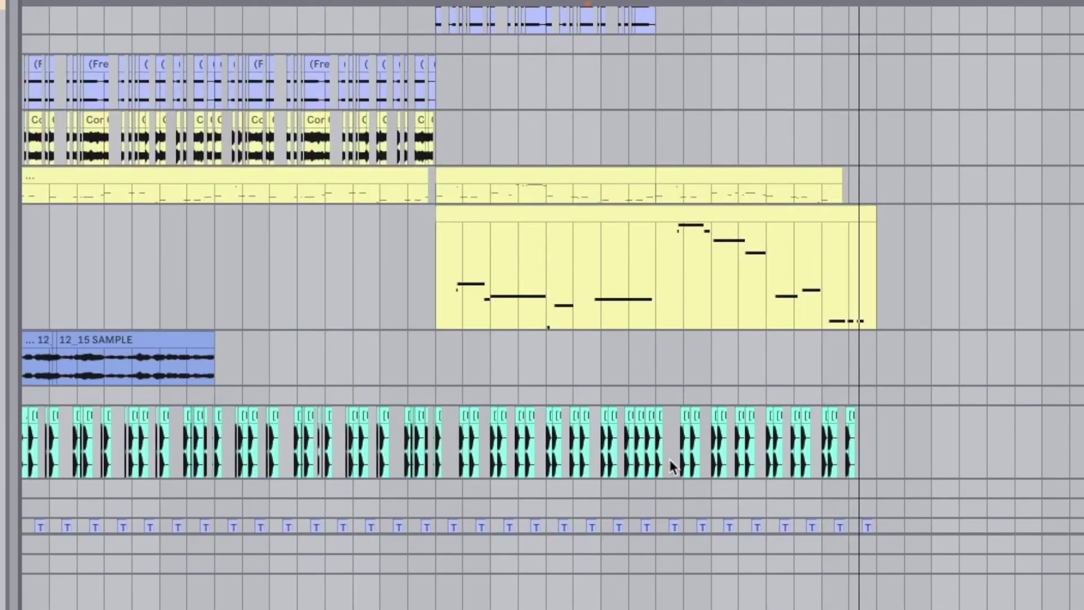
click(872, 222)
key(space)
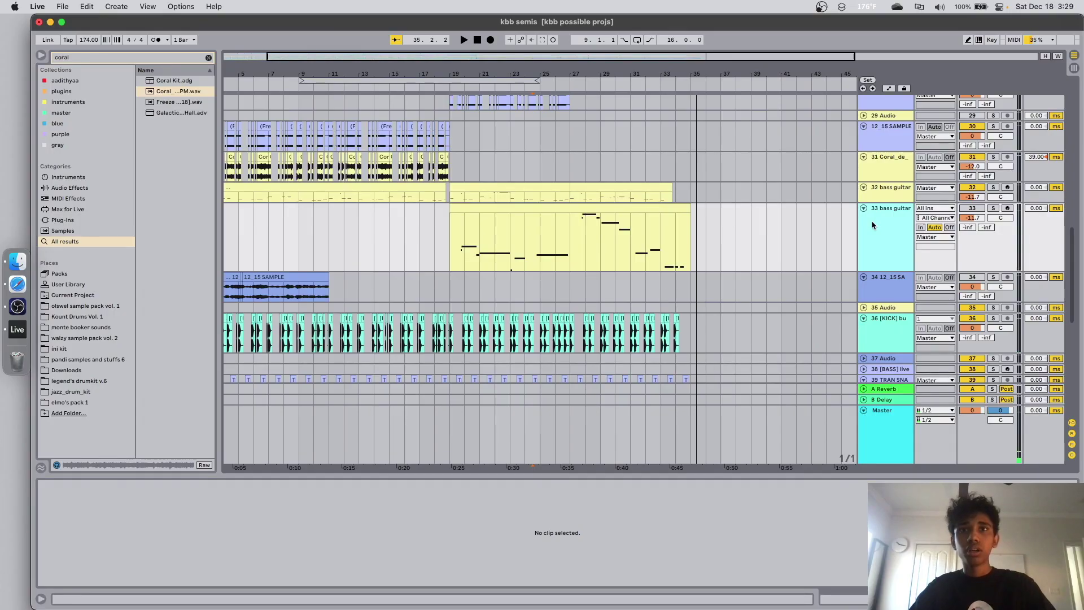
key(Delete)
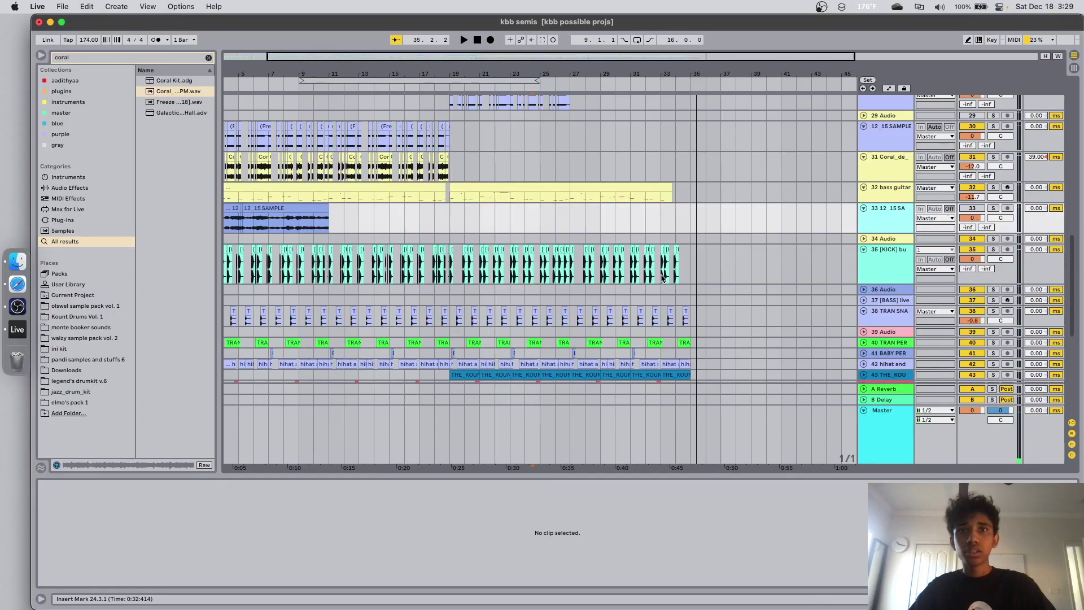
Step: Find the short 12_15 SAMPLE clip on track 23 before bar 19, solo the track, and play it from bar 18
scroll(703, 280, left, 3)
scroll(703, 281, up, 15)
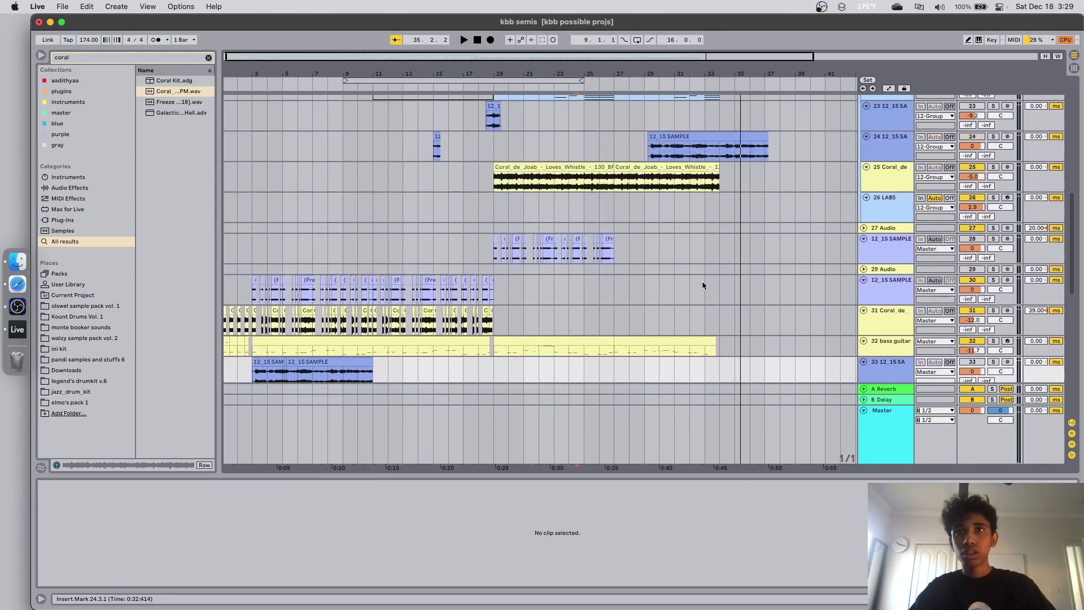
scroll(742, 276, up, 10)
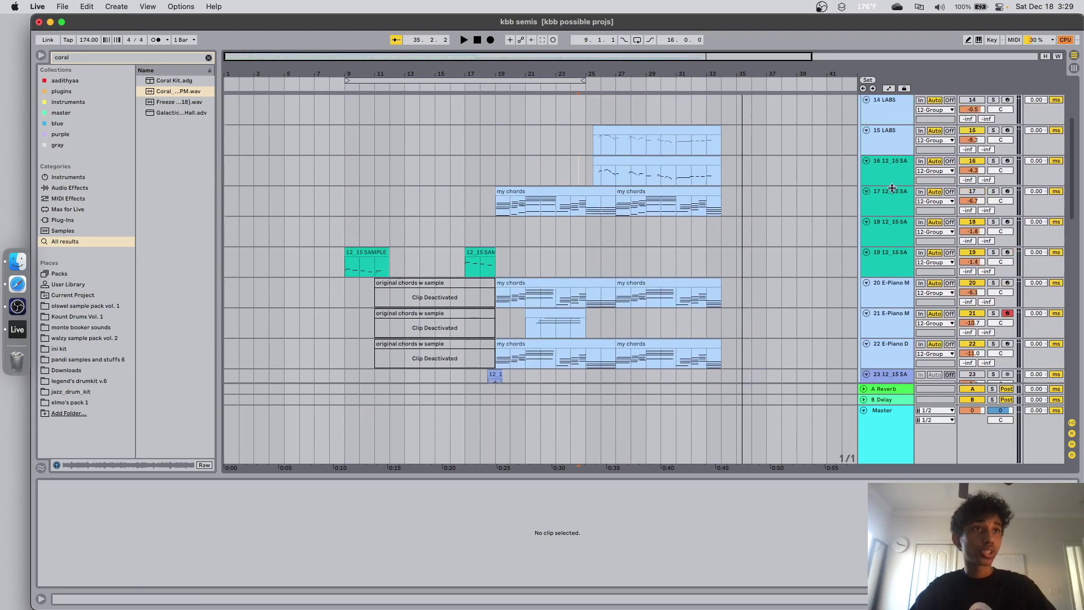
scroll(755, 236, down, 15)
click(476, 237)
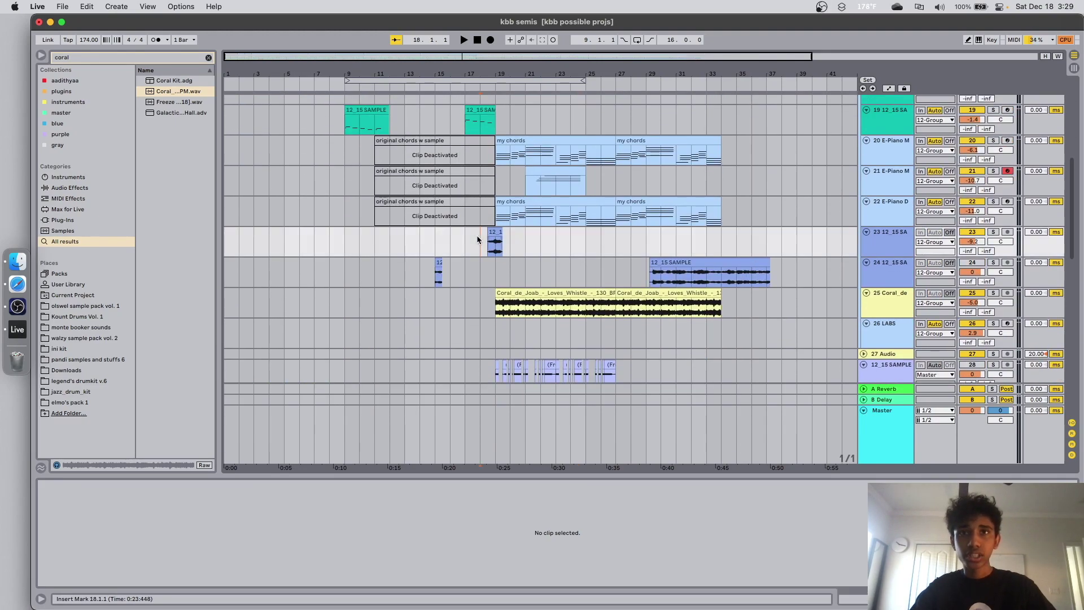
key(plus)
key(plus)
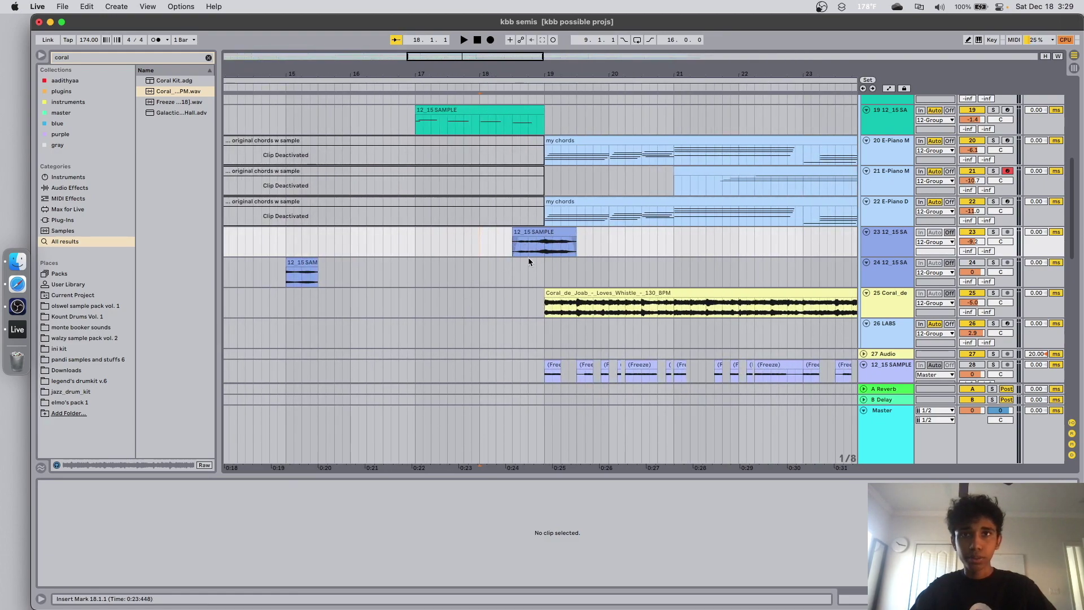
click(994, 233)
key(space)
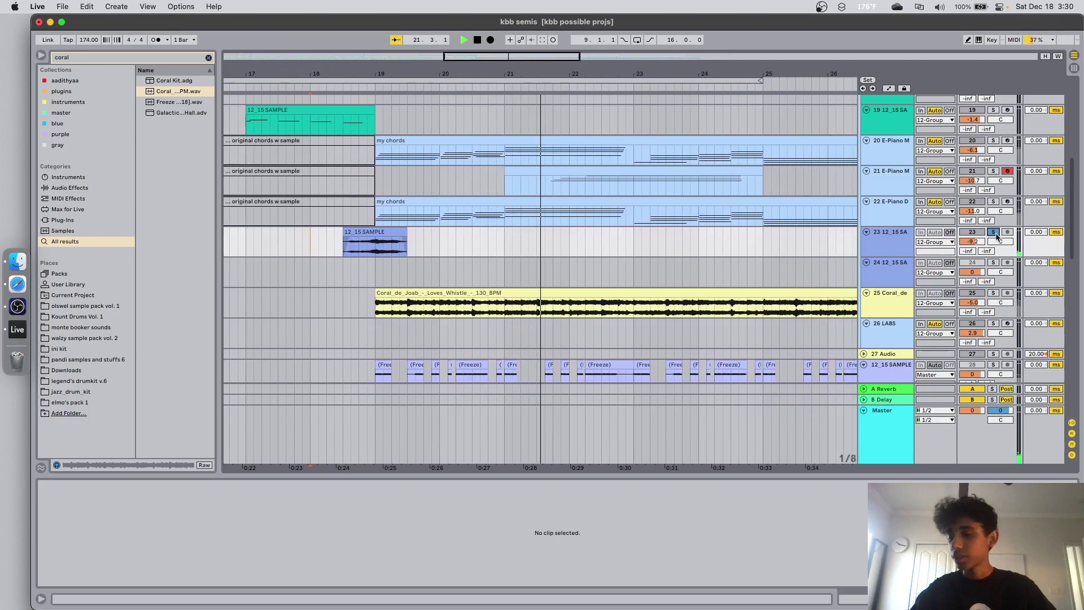
key(space)
Step: Show the notes of the 12_15 SAMPLE clip on track 19 and play it from bar 9
scroll(226, 287, down, 5)
scroll(229, 287, left, 7)
scroll(228, 287, up, 4)
click(429, 311)
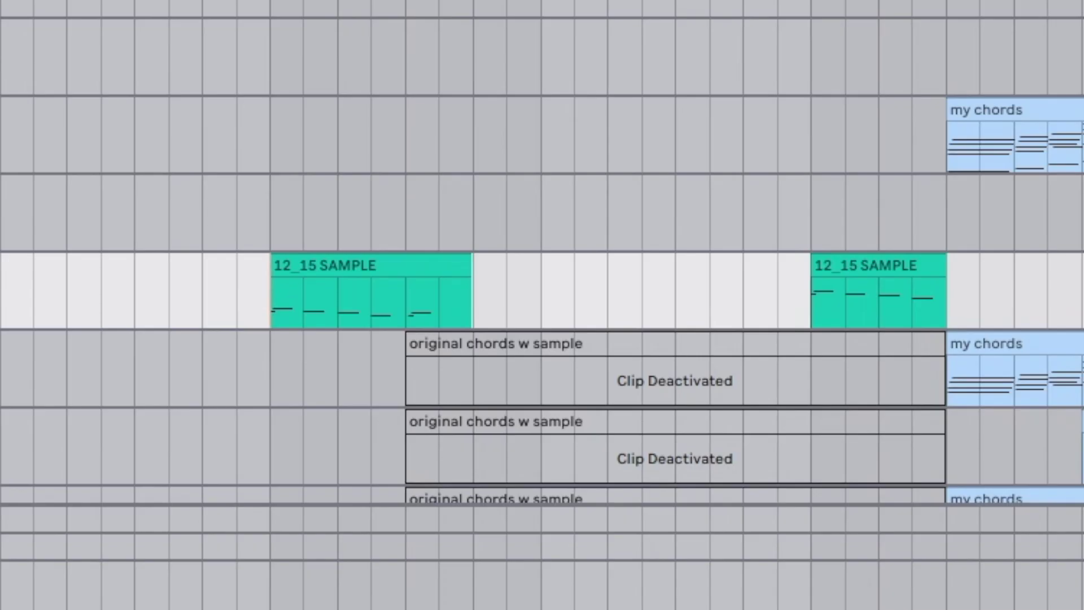
key(space)
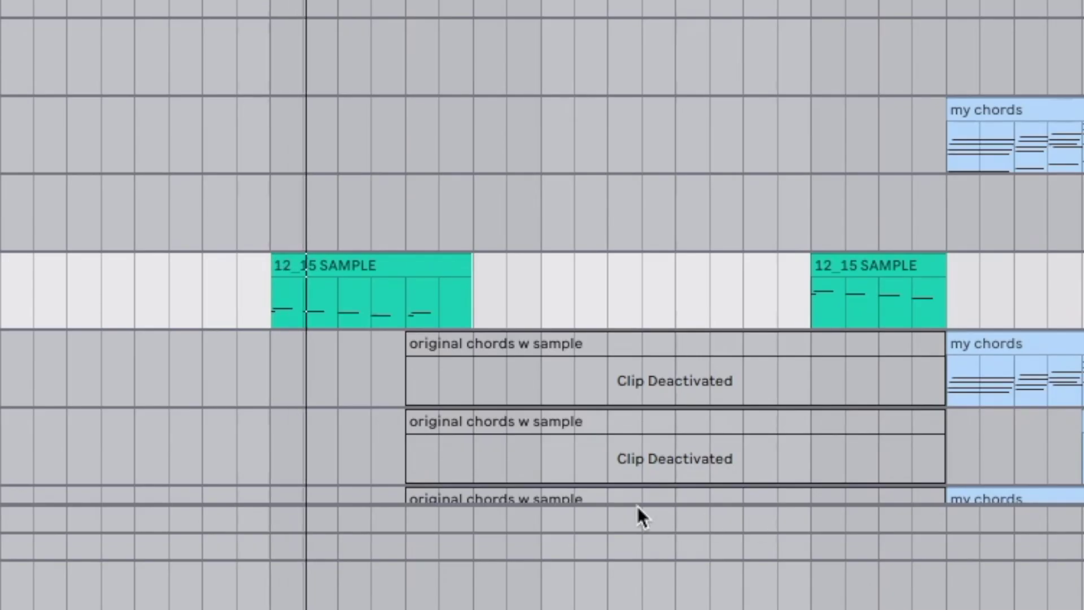